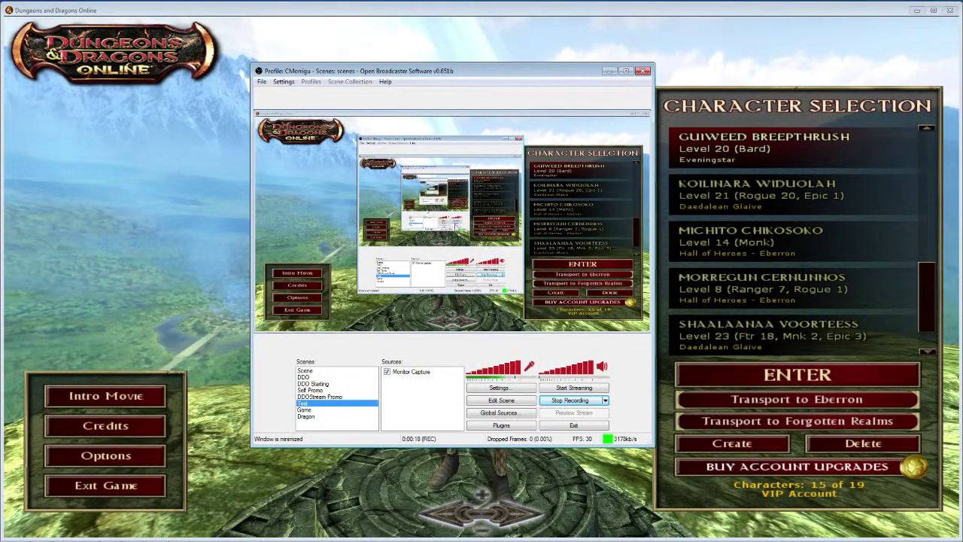
- Move the OBS window left and minimize the Dungeons & Dragons Online game
left_click_drag(544, 84, 442, 103)
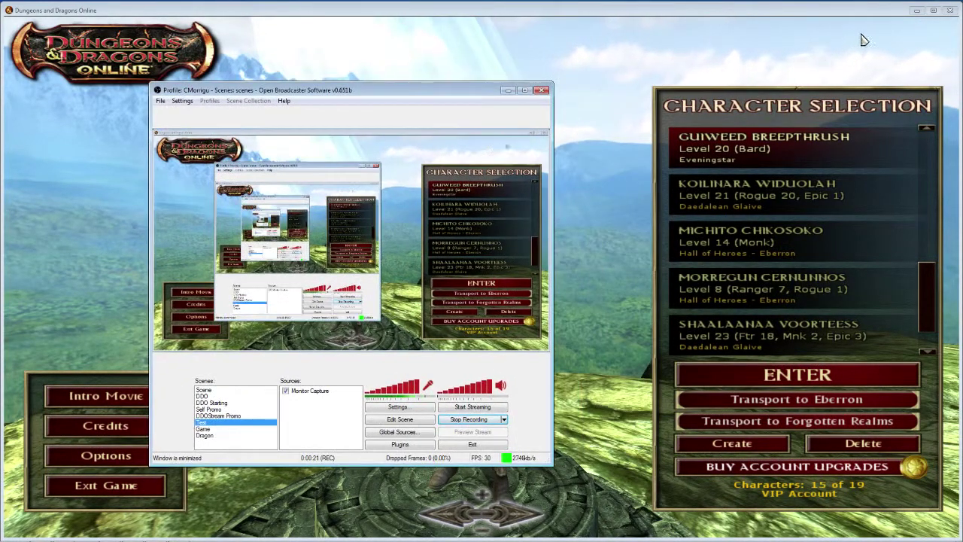
left_click(914, 15)
left_click(916, 12)
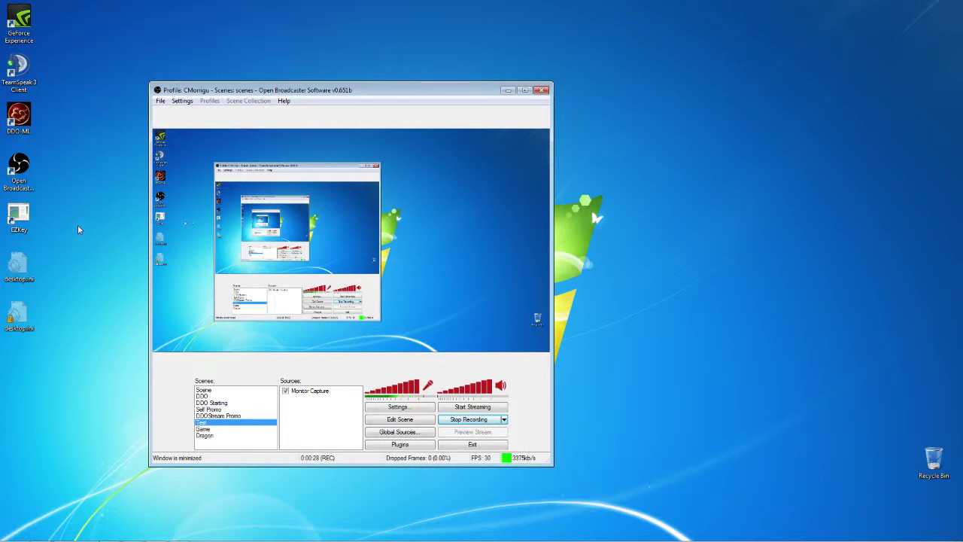
- Launch EZKey with the CM preset on black and place the keyboard on the screen's right
double_click(20, 217)
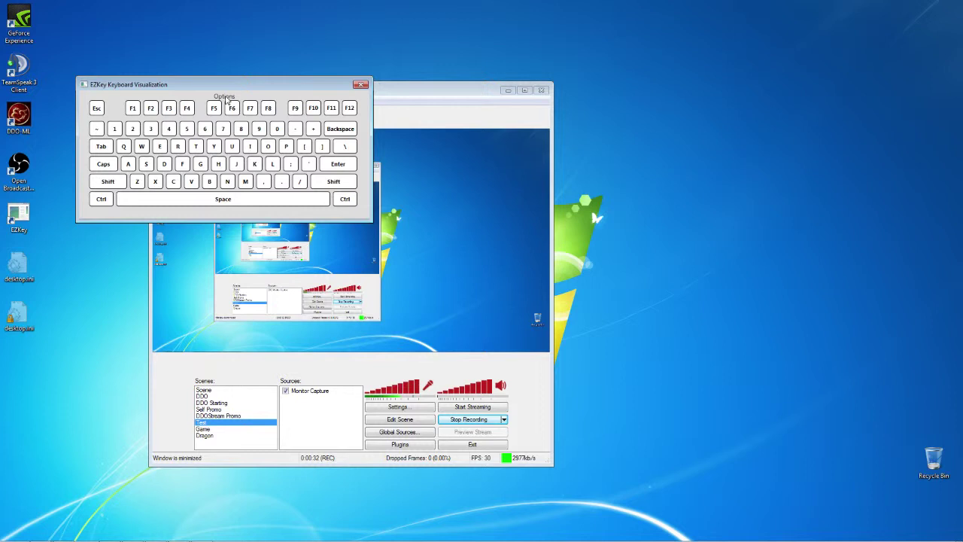
left_click(226, 99)
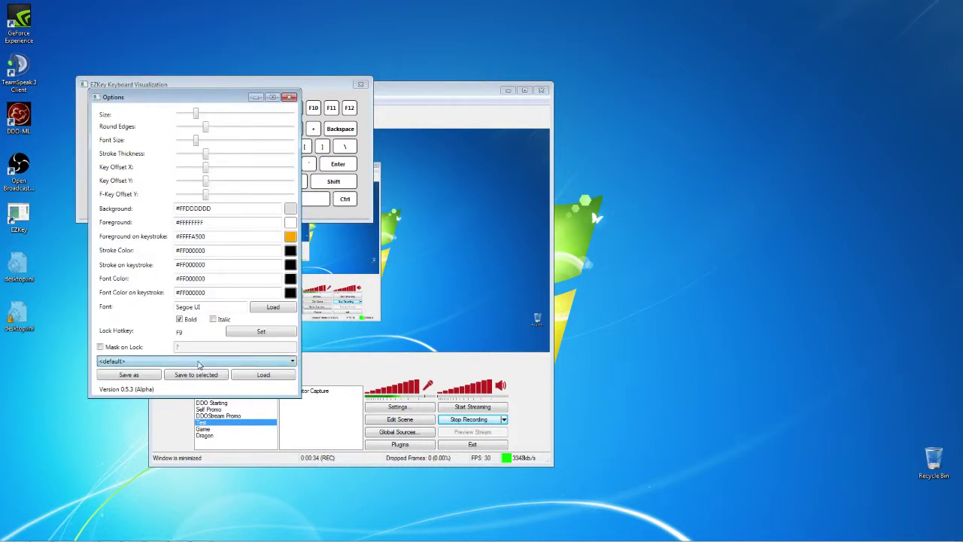
scroll(188, 374, "down", 1)
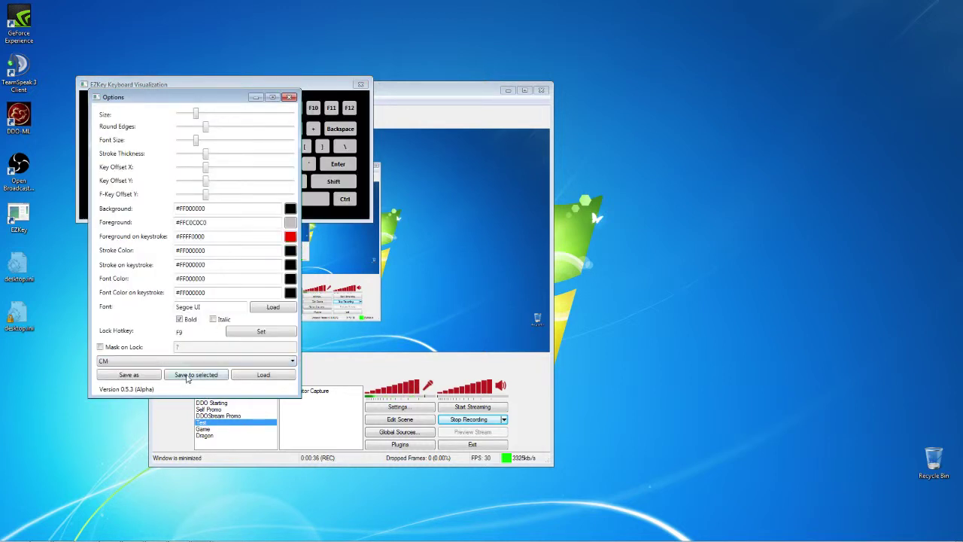
left_click(289, 97)
left_click_drag(273, 92, 852, 245)
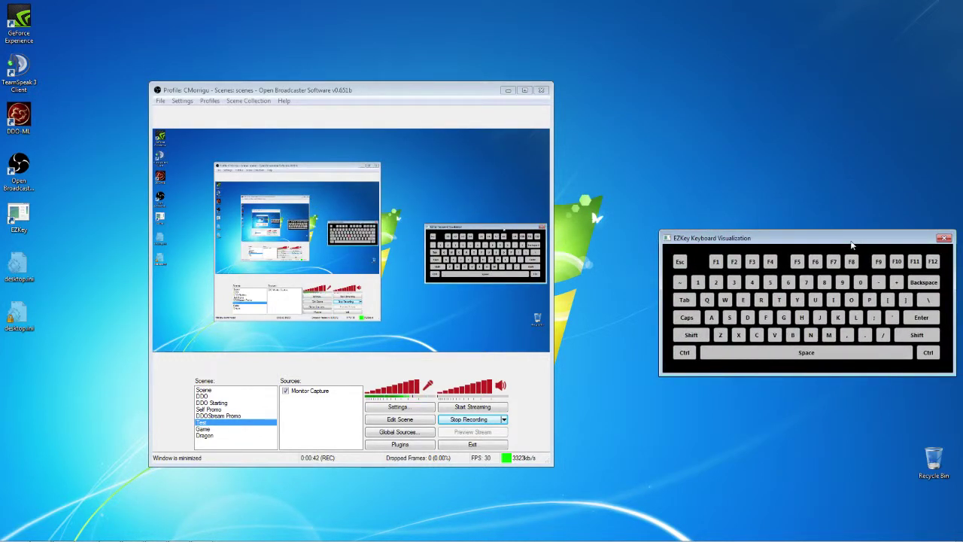
key("g")
key("g")
key("g")
key("h")
key("j")
key("k")
key("l")
key("space")
- Nudge the EZKey keyboard slightly right and switch OBS's live output to the DDO scene
mouse_move(852, 238)
left_mouse_down()
mouse_move(866, 237)
mouse_move(857, 239)
left_mouse_up()
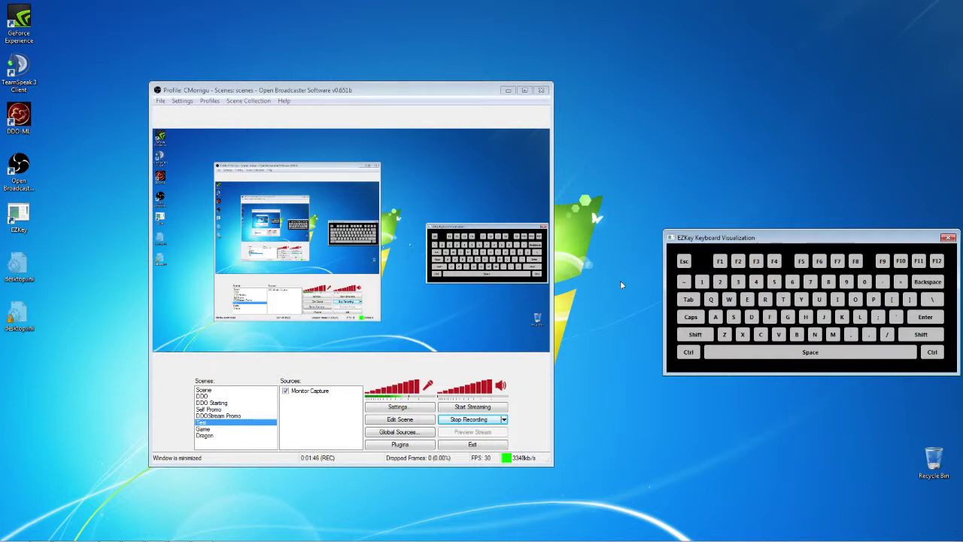
mouse_move(269, 534)
left_click(213, 402)
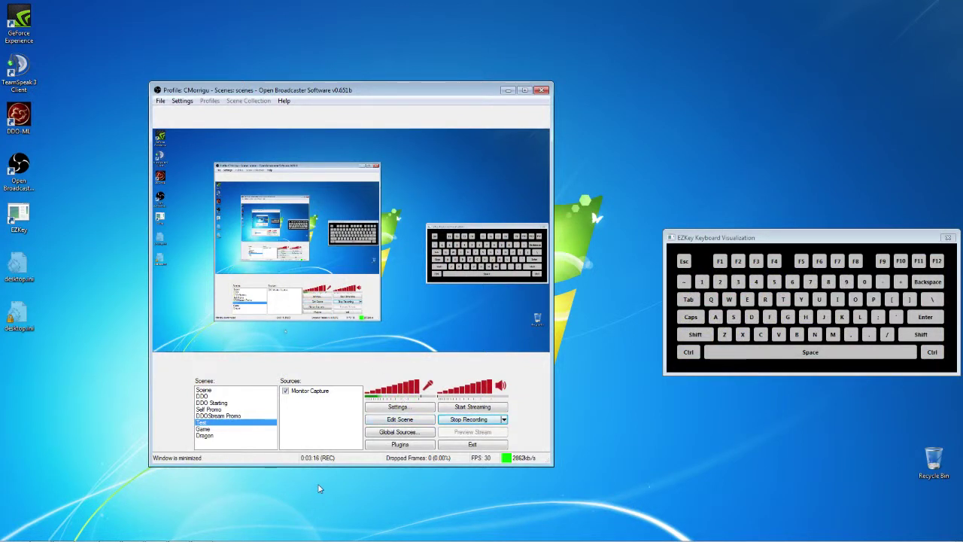
- Add a new Window Capture source named Keyboard to the Test scene
right_click(299, 421)
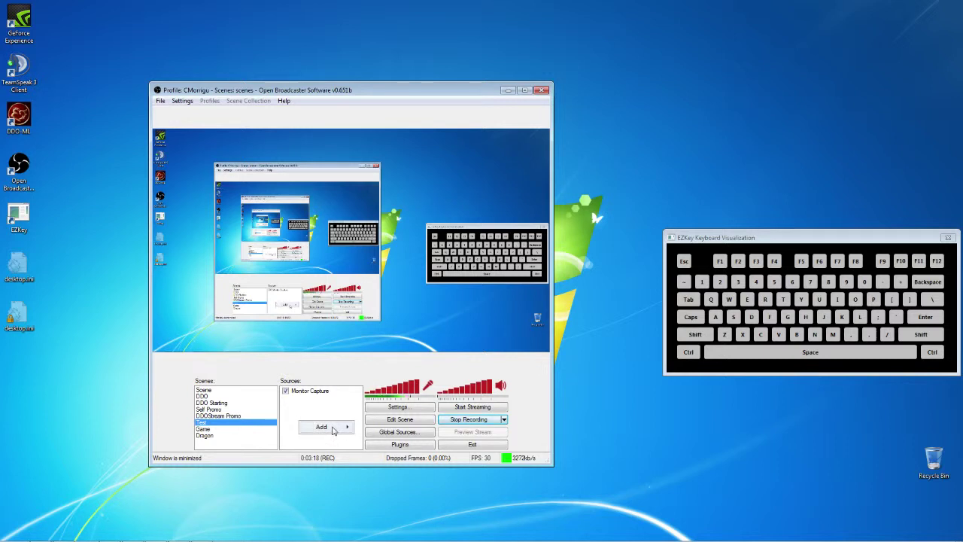
mouse_move(338, 428)
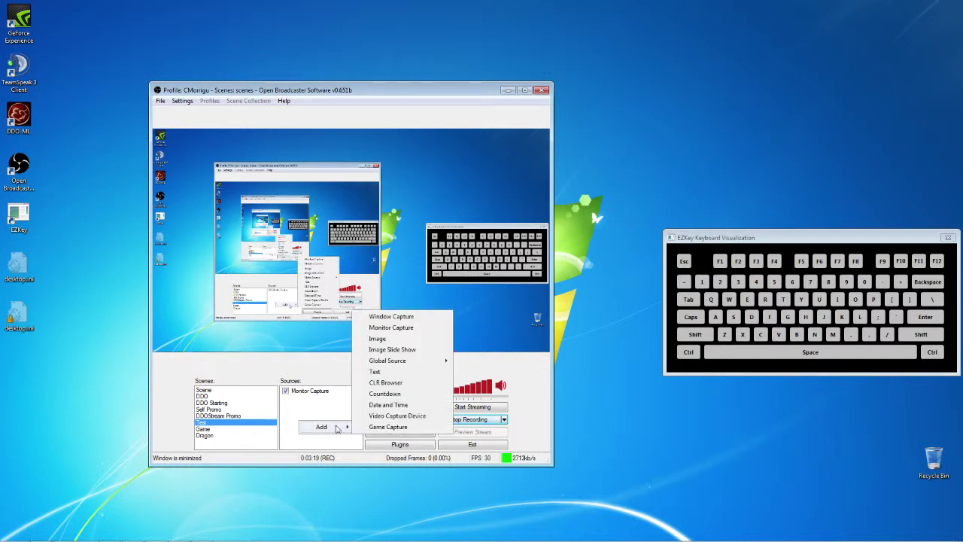
left_click(389, 316)
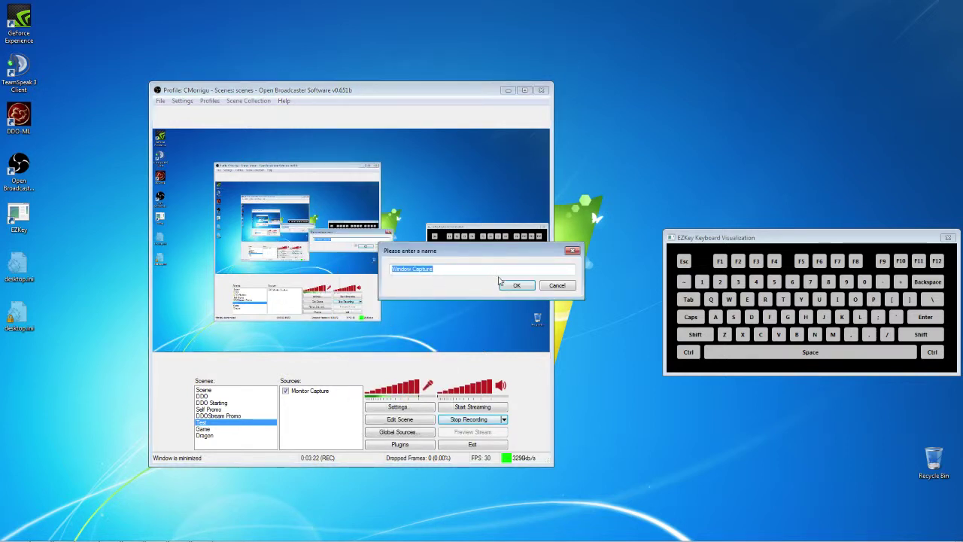
key("shift")
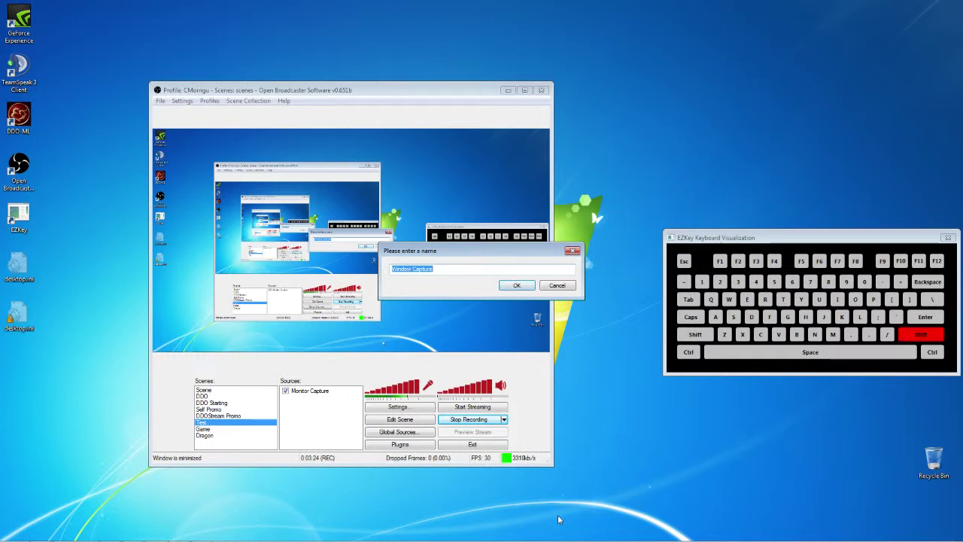
type("Keyboard")
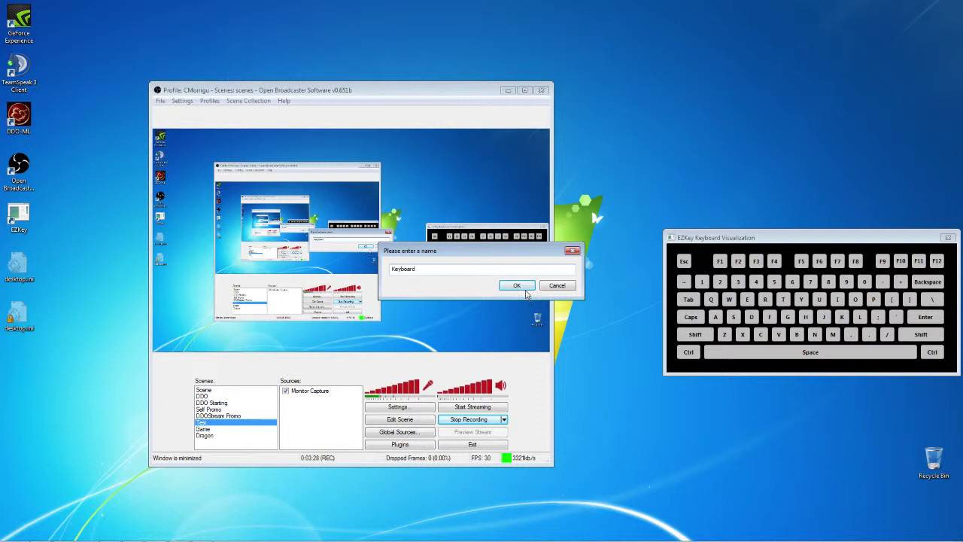
left_click(525, 289)
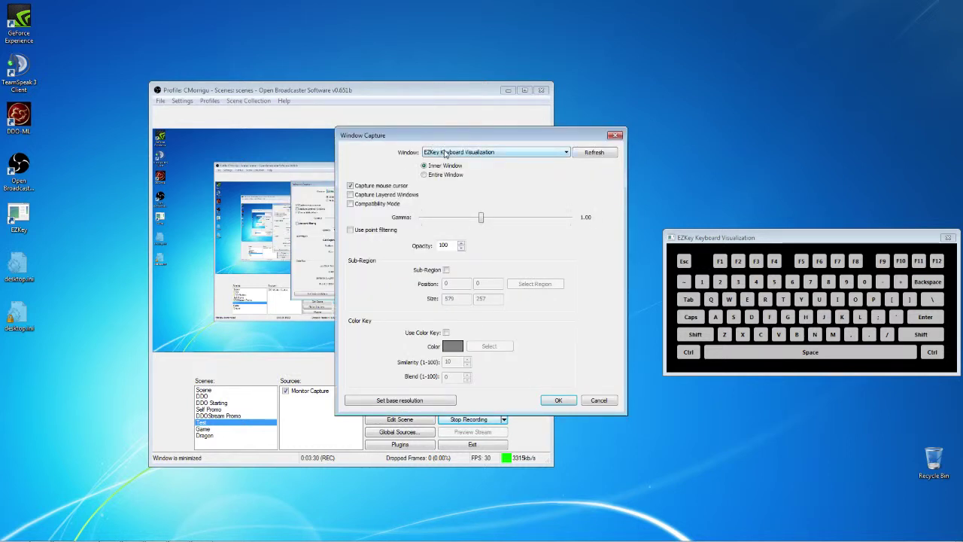
- Set the Keyboard source to capture the EZKey Keyboard Visualization window
left_click(477, 154)
left_click(483, 162)
mouse_move(784, 539)
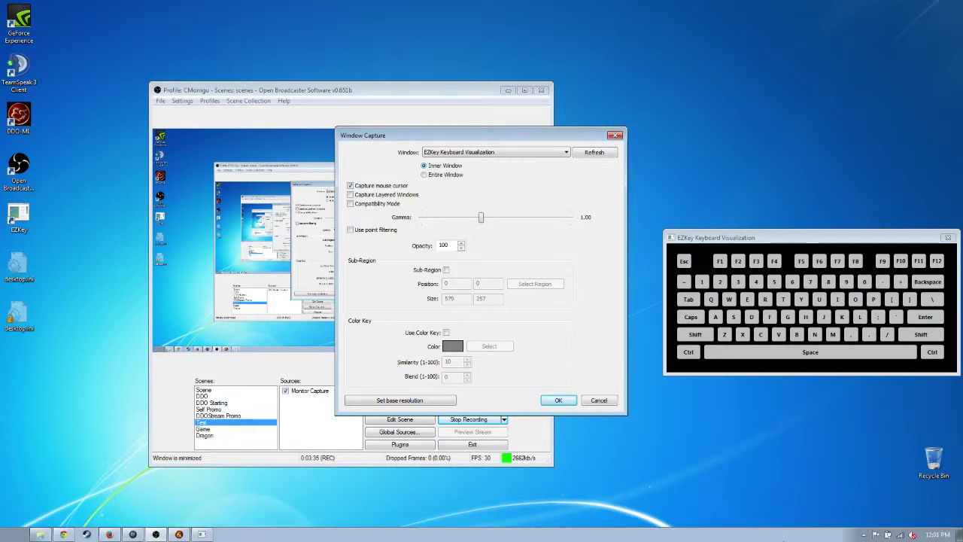
left_click(558, 399)
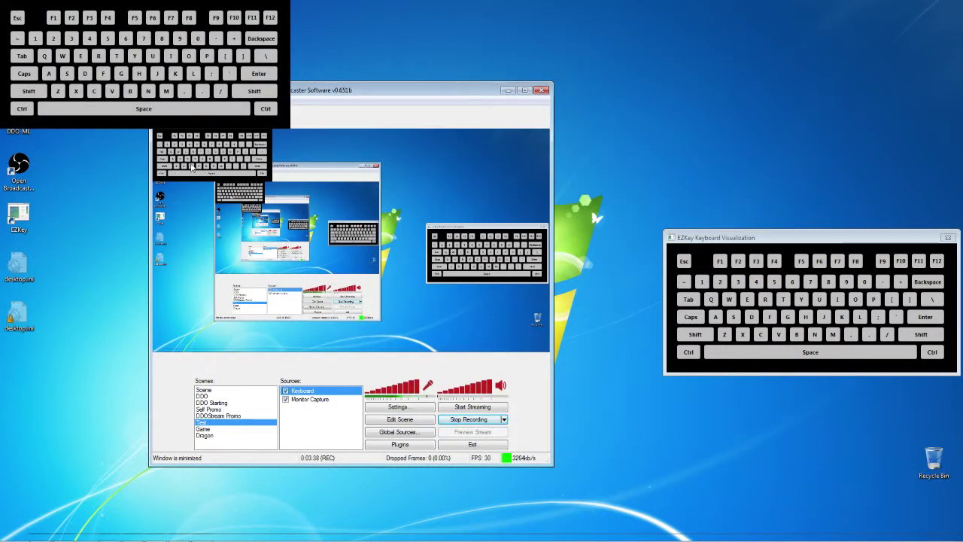
- In Edit Scene mode, move the Keyboard overlay down-right and capture it with its window frame
left_click(403, 422)
left_click_drag(261, 187, 484, 272)
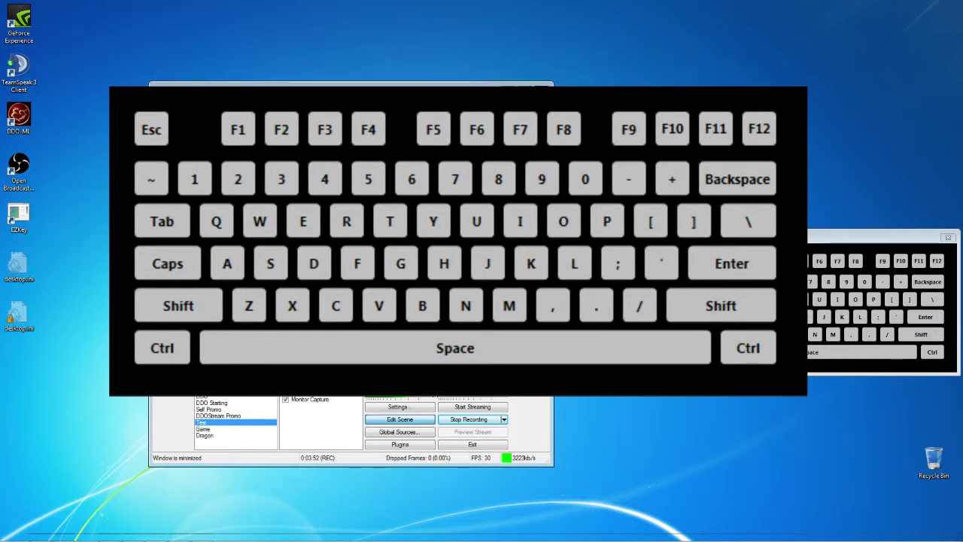
right_click(323, 393)
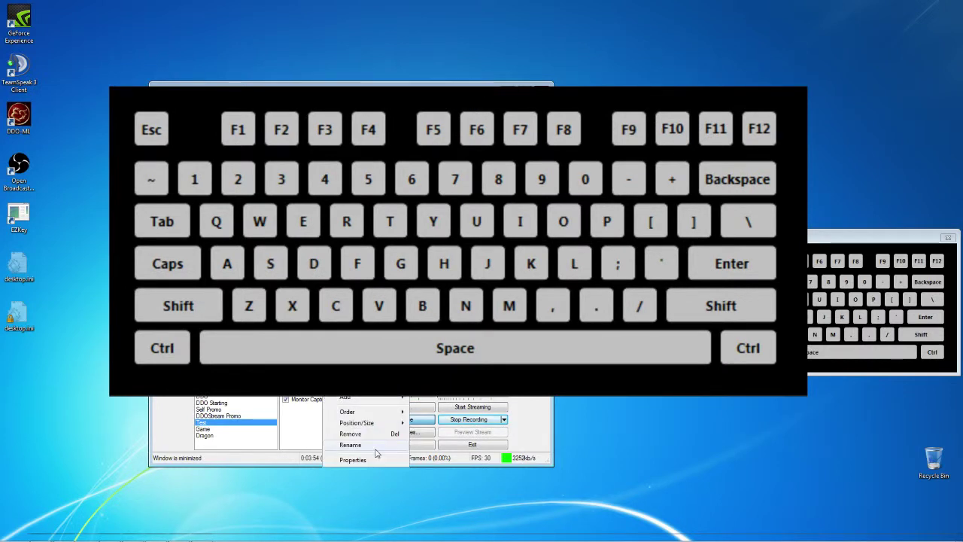
left_click(354, 459)
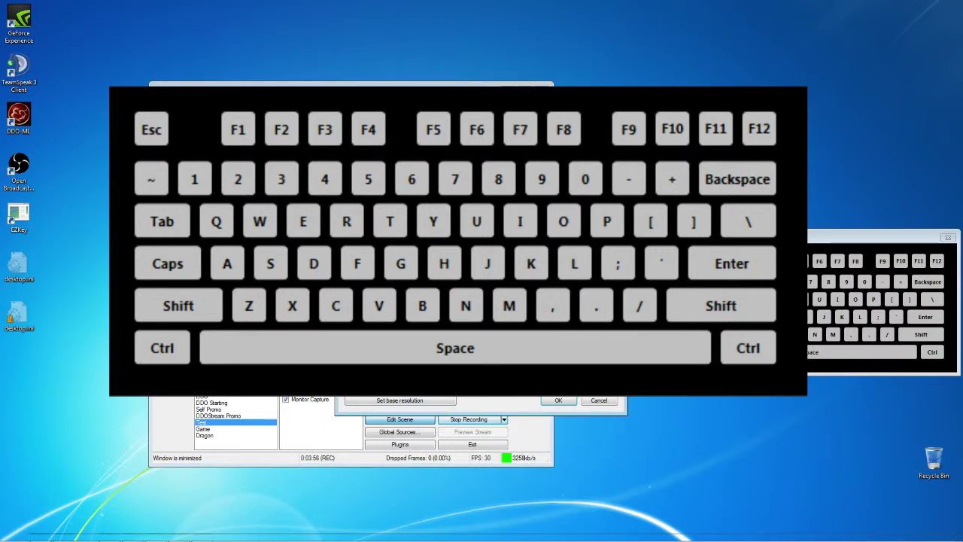
left_click(554, 400)
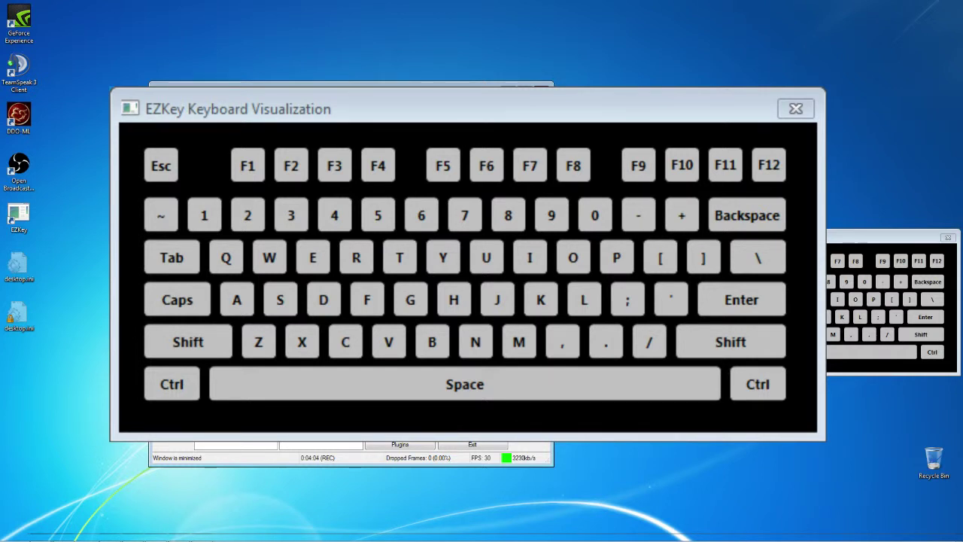
- Reopen the Keyboard source's properties and place the overlay in the output's lower-right corner
right_click(356, 454)
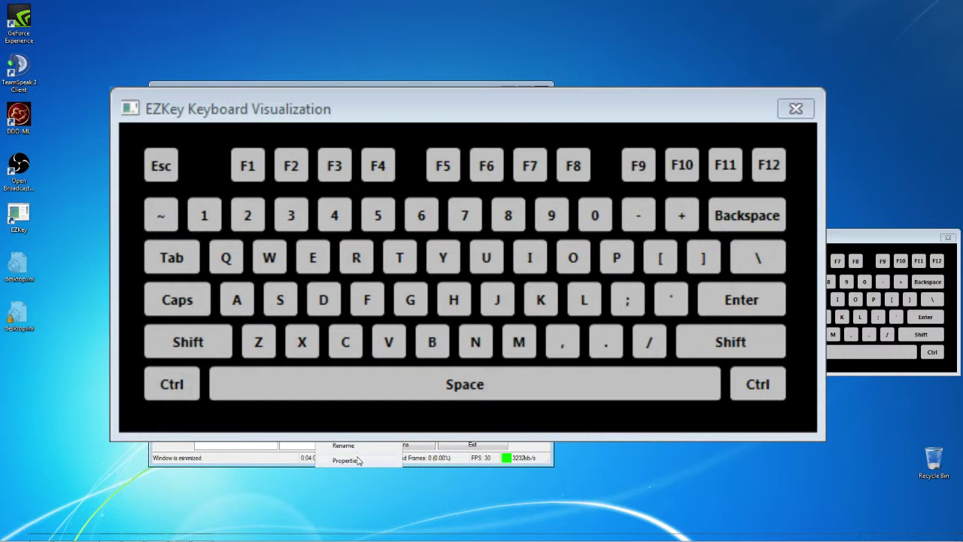
left_click(358, 460)
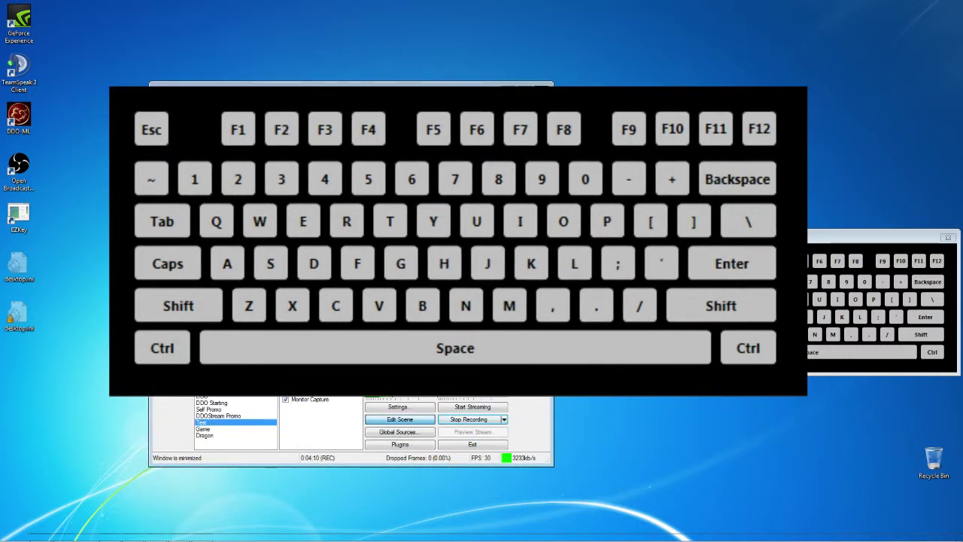
left_click_drag(458, 240, 796, 467)
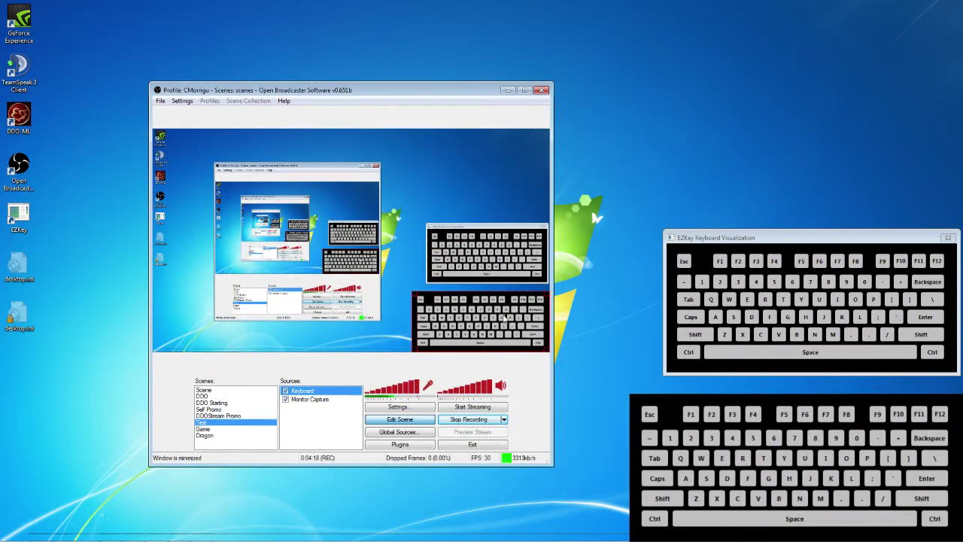
left_click(425, 179)
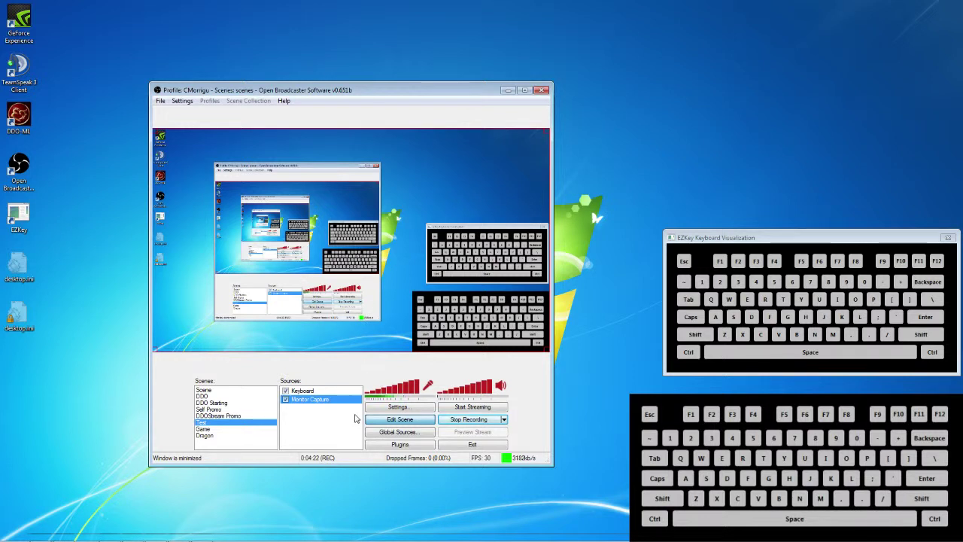
- Add an Image source named Image showing D:\Downloads\ddo_logo_trans.png
right_click(325, 421)
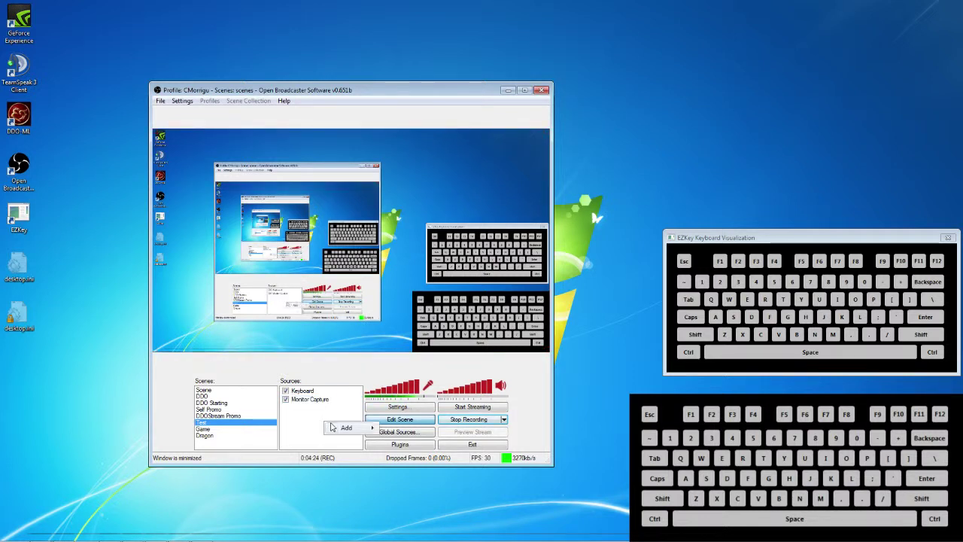
mouse_move(348, 429)
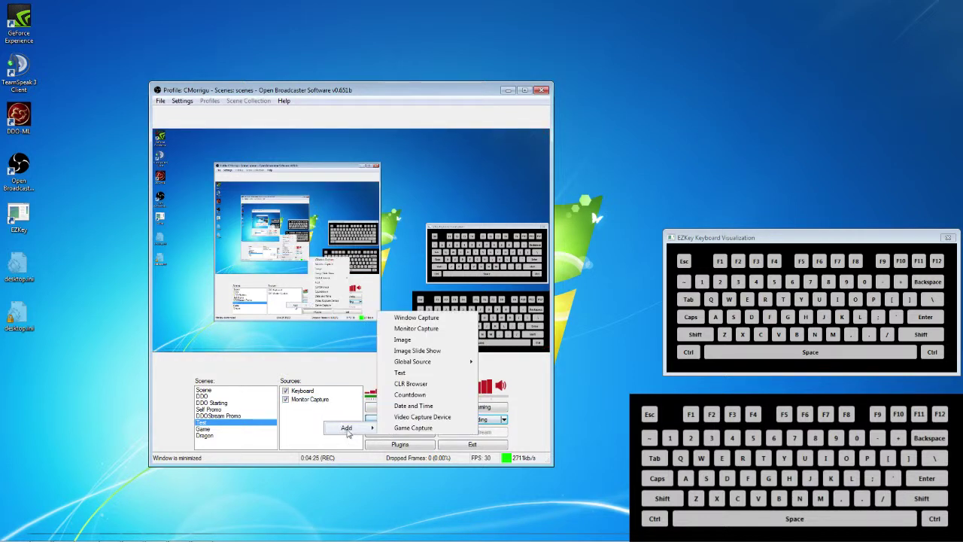
left_click(404, 339)
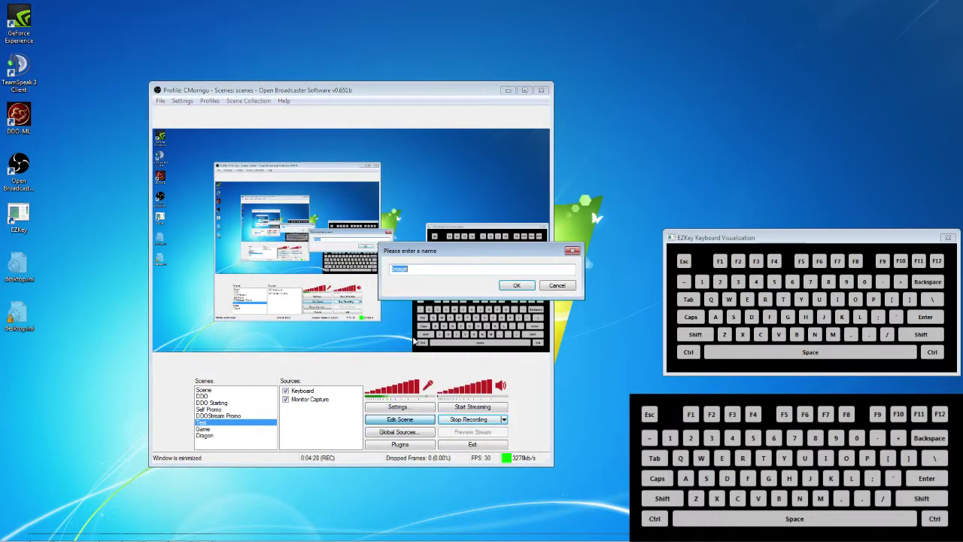
left_click(516, 287)
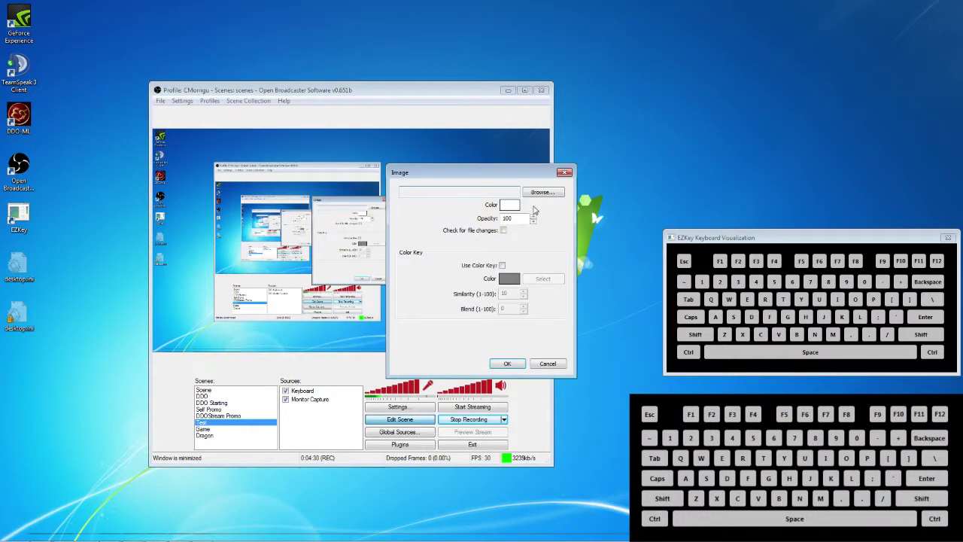
left_click(550, 192)
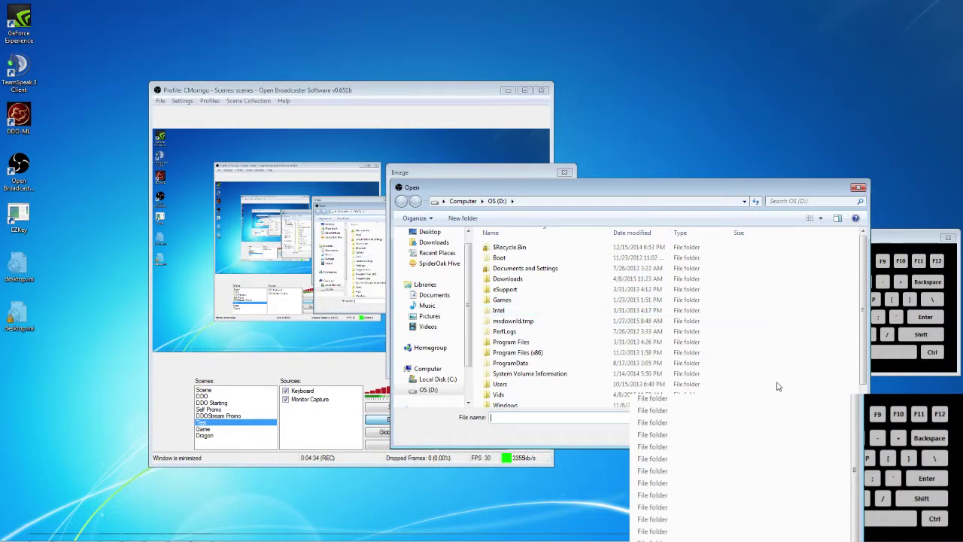
double_click(522, 279)
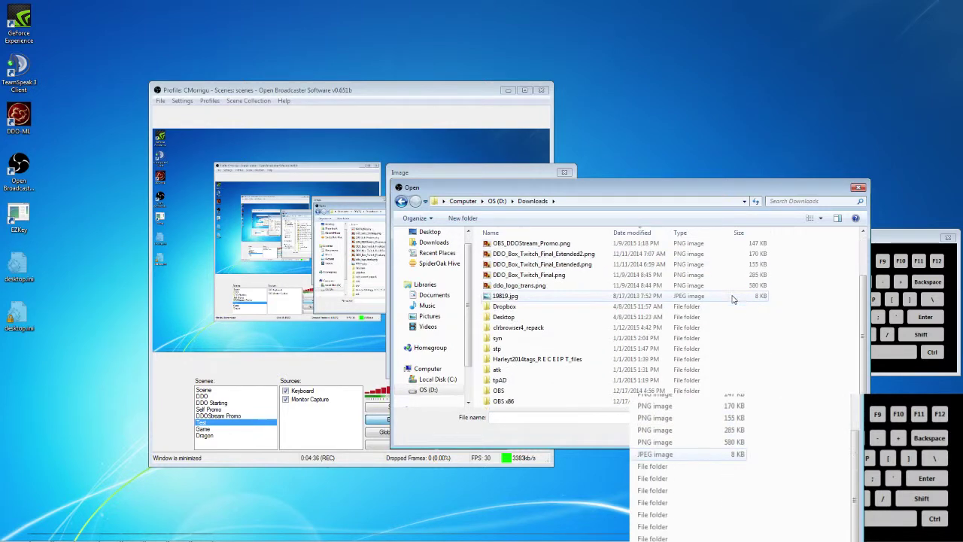
scroll(734, 299, "up", 2)
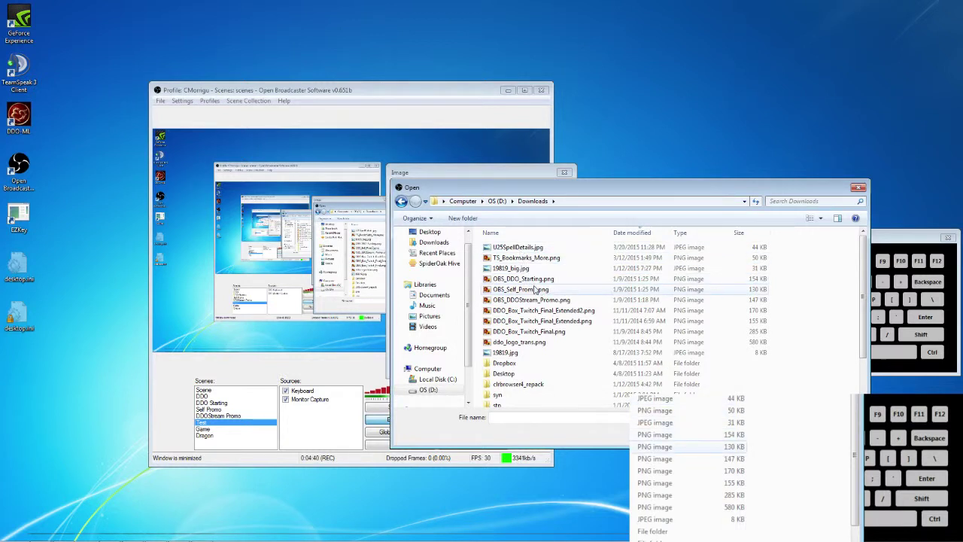
double_click(526, 342)
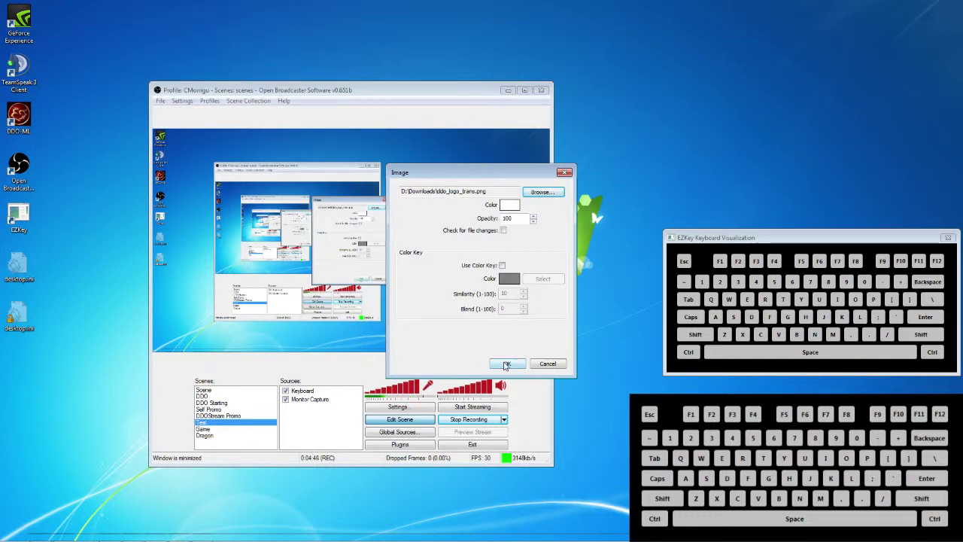
left_click(506, 365)
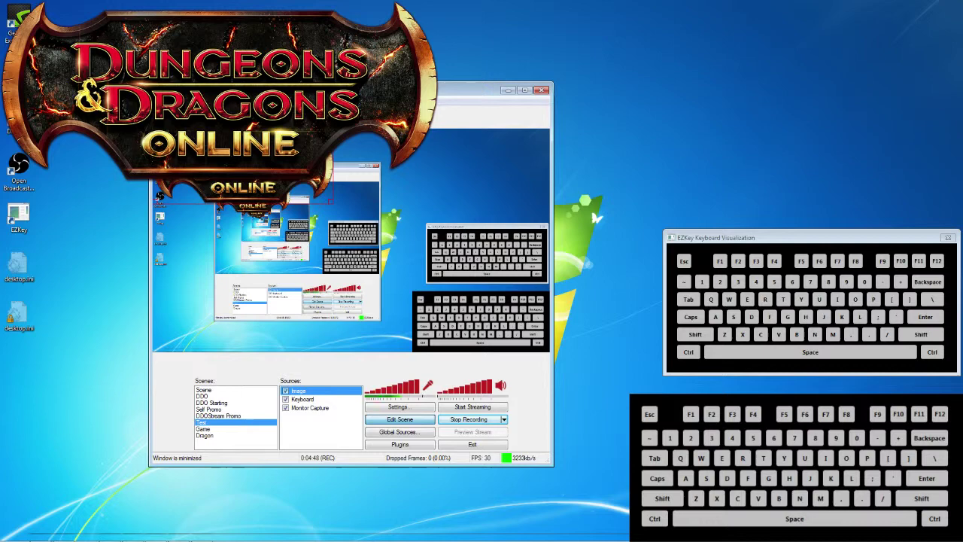
- Drag the DDO logo toward the lower left and shrink it to a medium size
left_click_drag(231, 209, 232, 311)
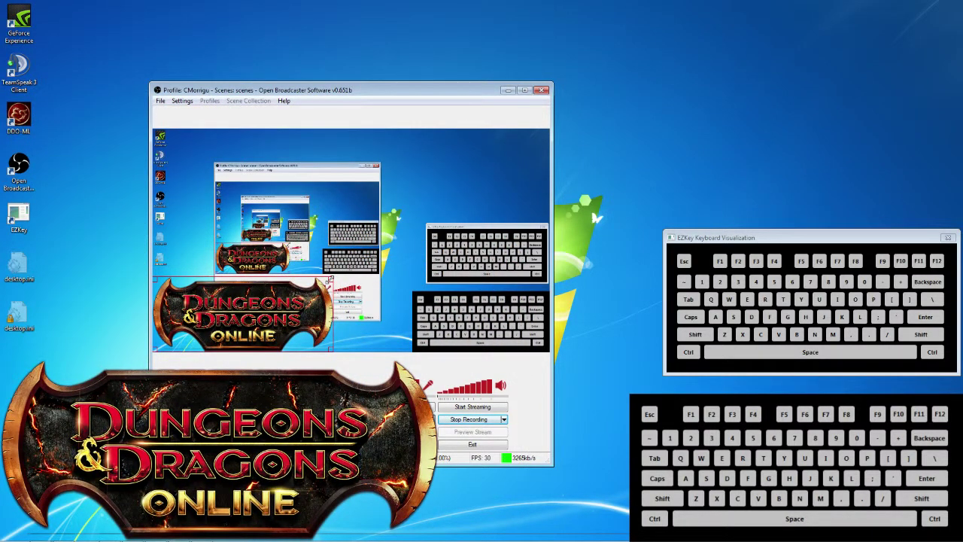
left_click_drag(329, 279, 292, 293)
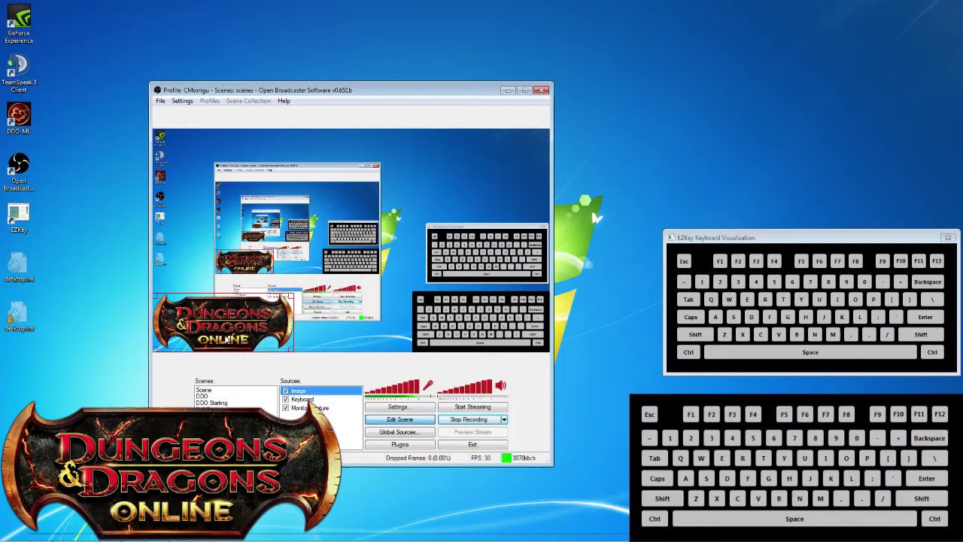
mouse_move(224, 340)
left_mouse_down()
mouse_move(226, 331)
mouse_move(218, 336)
mouse_move(229, 341)
left_mouse_up()
- Scale the DDO logo down and set it in the upper right, keeping the keyboard bottom right
right_click(40, 137)
left_click(360, 102)
mouse_move(293, 301)
left_mouse_down()
mouse_move(250, 319)
mouse_move(294, 284)
mouse_move(550, 172)
mouse_move(365, 265)
mouse_move(291, 284)
mouse_move(289, 296)
left_mouse_up()
left_click_drag(200, 309, 407, 150)
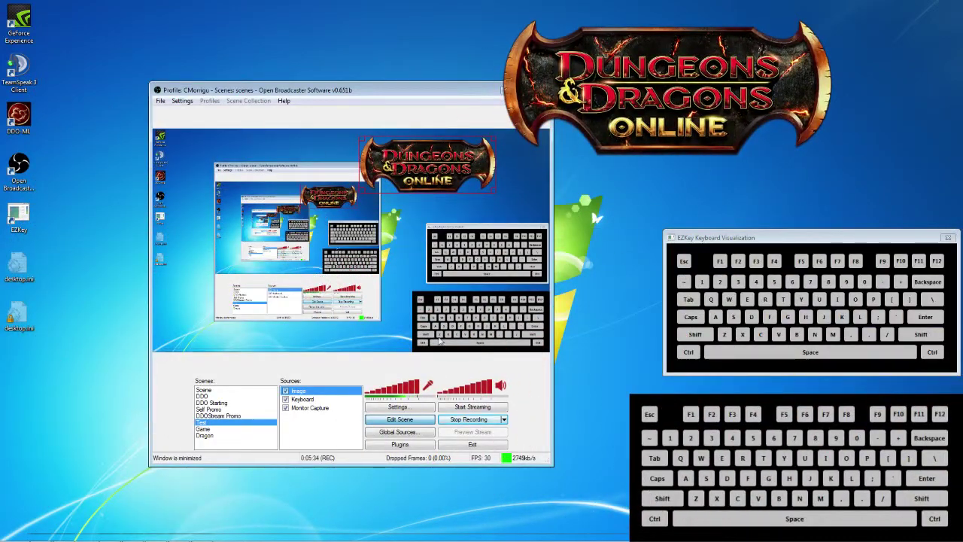
left_click_drag(473, 311, 213, 312)
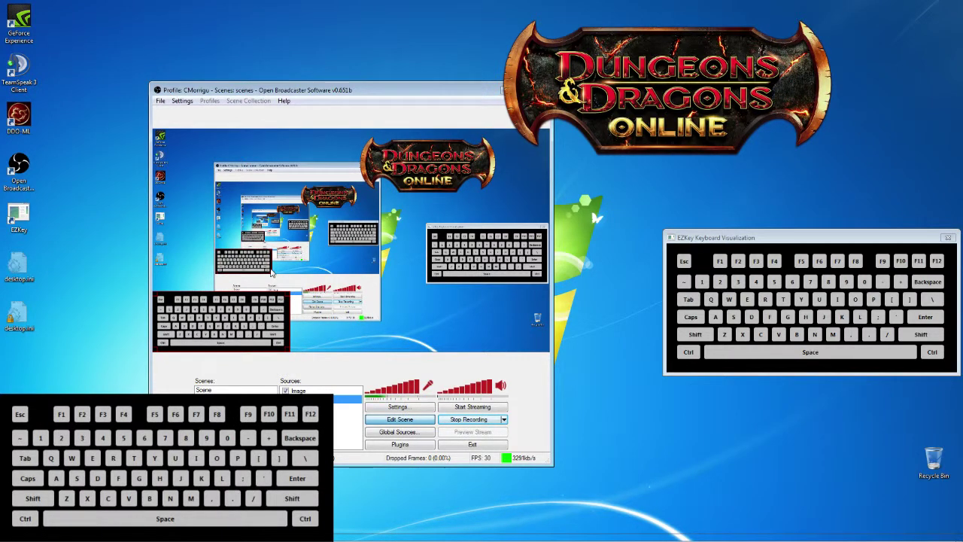
left_click_drag(219, 335, 481, 339)
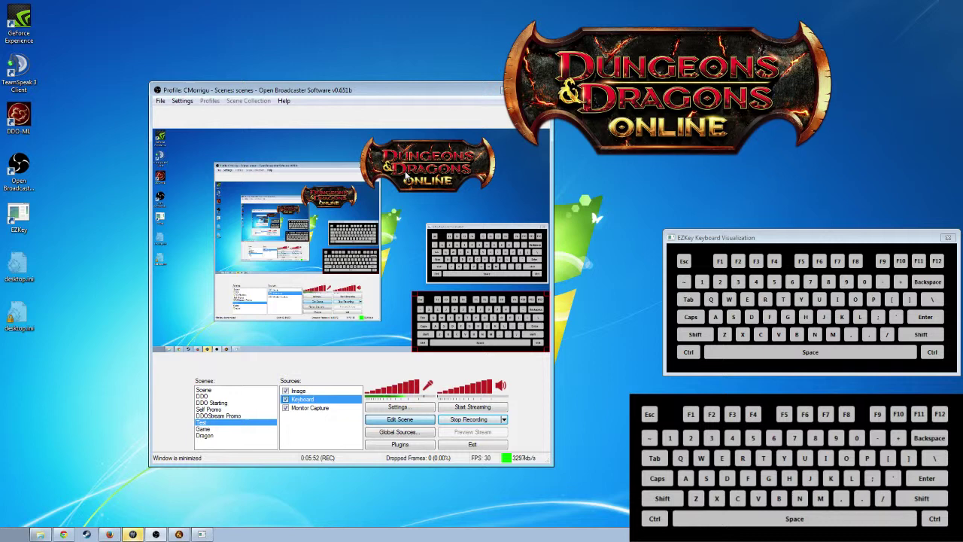
left_click_drag(407, 175, 438, 180)
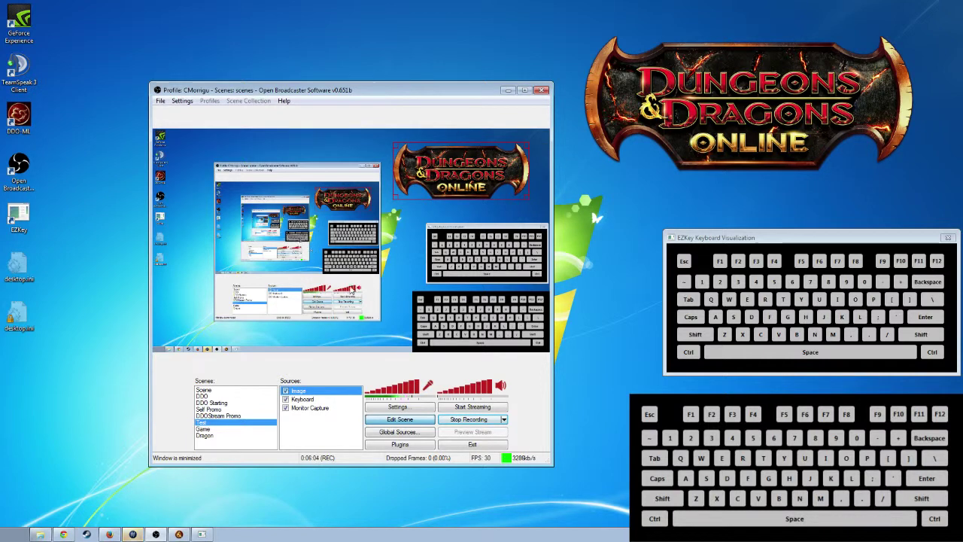
- Add a Text source named Text with the content 'Hi There'
left_click(302, 434)
right_click(302, 434)
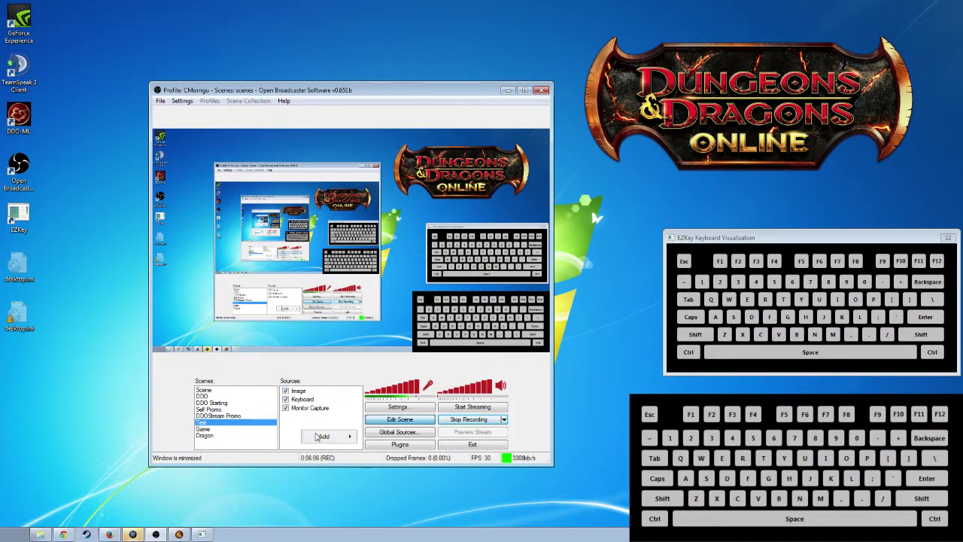
mouse_move(327, 439)
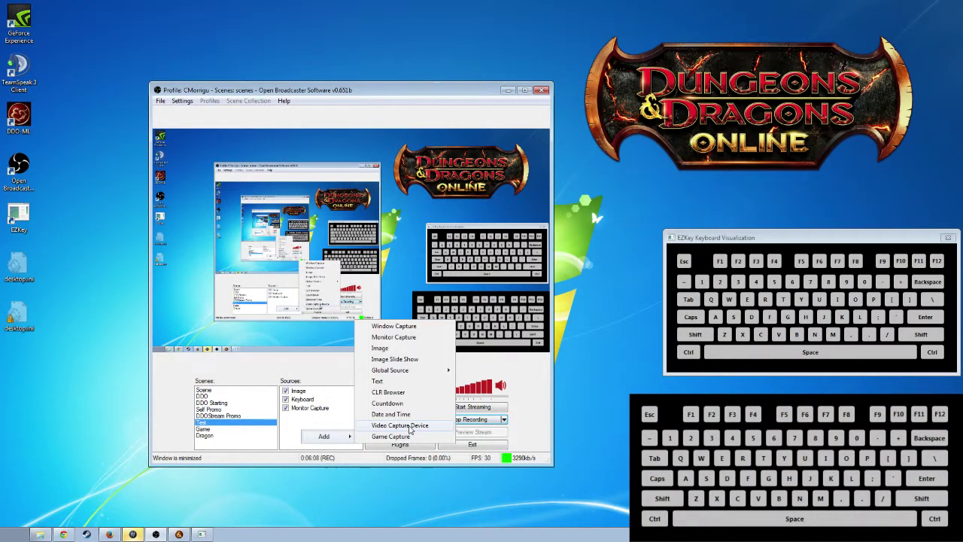
left_click(417, 380)
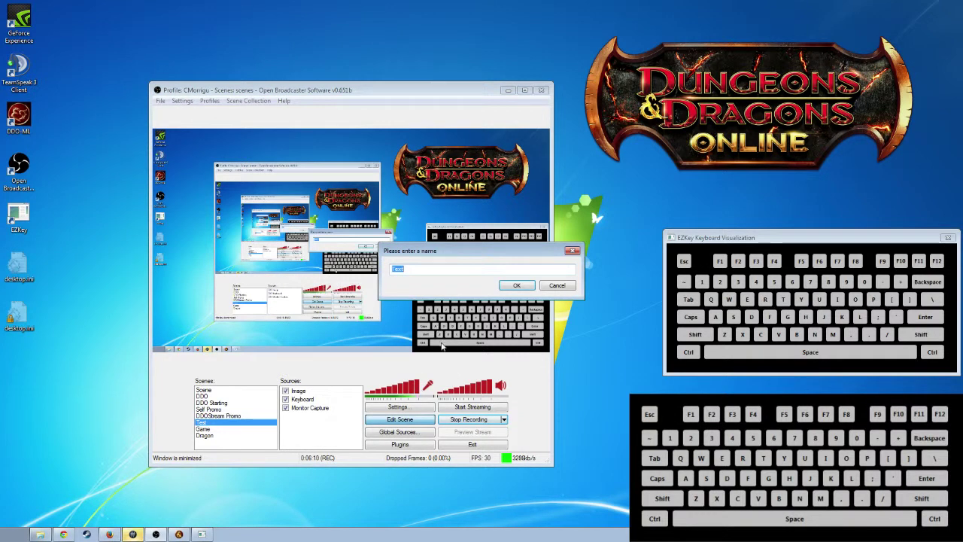
left_click(527, 285)
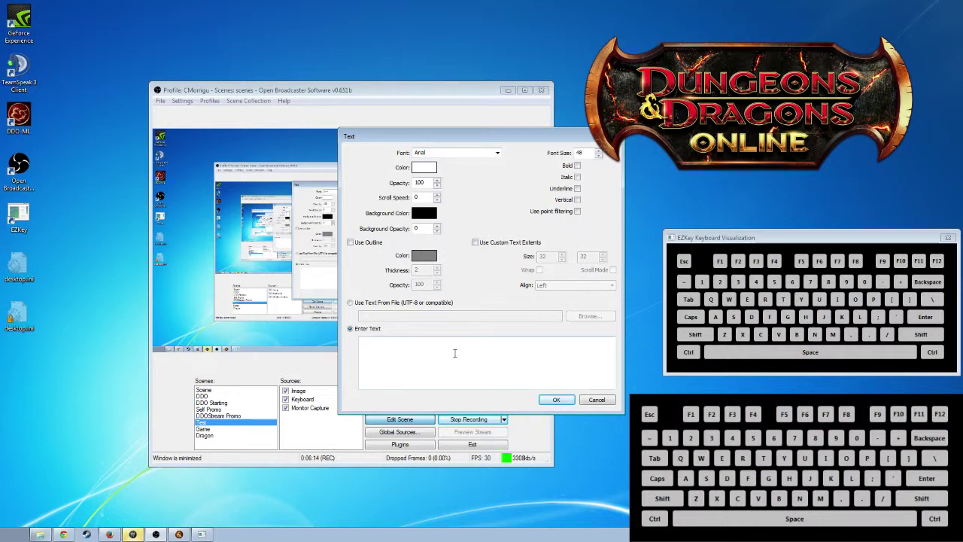
type("Hi There")
- Make the text red, with opacity 75 and background opacity 50
left_click(420, 171)
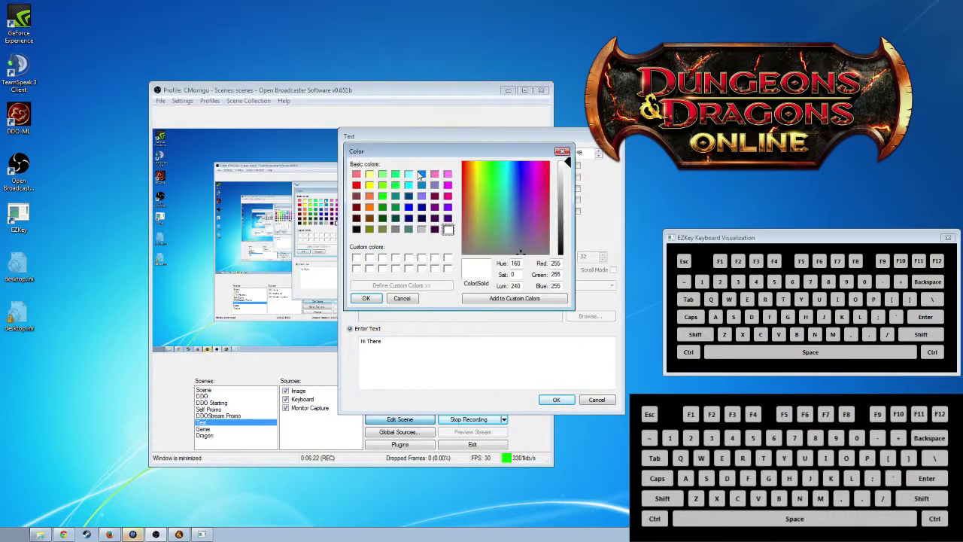
left_click(357, 185)
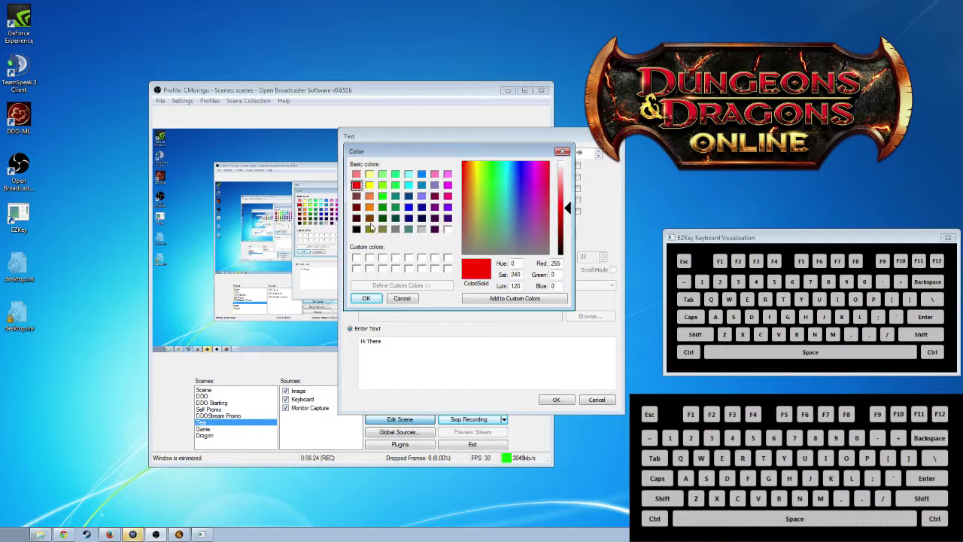
left_click(364, 298)
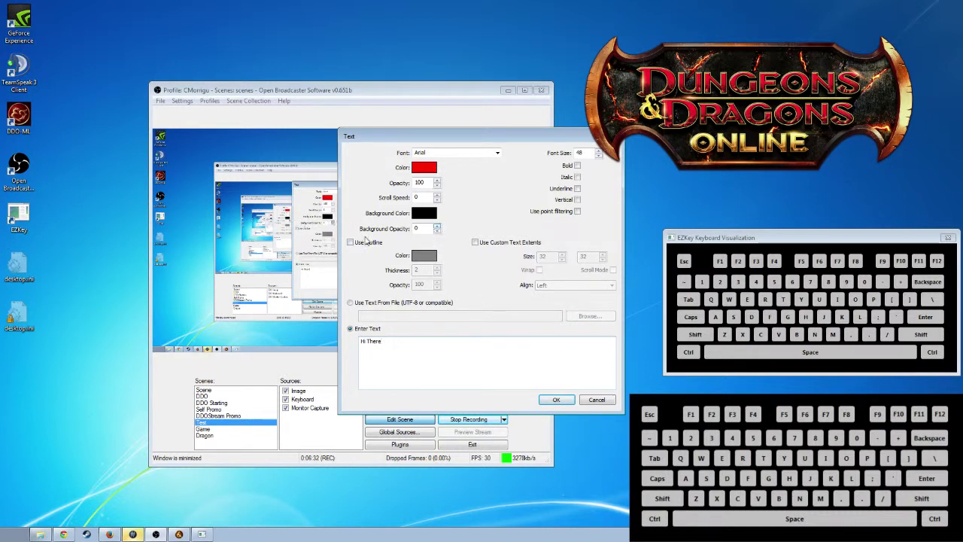
double_click(432, 229)
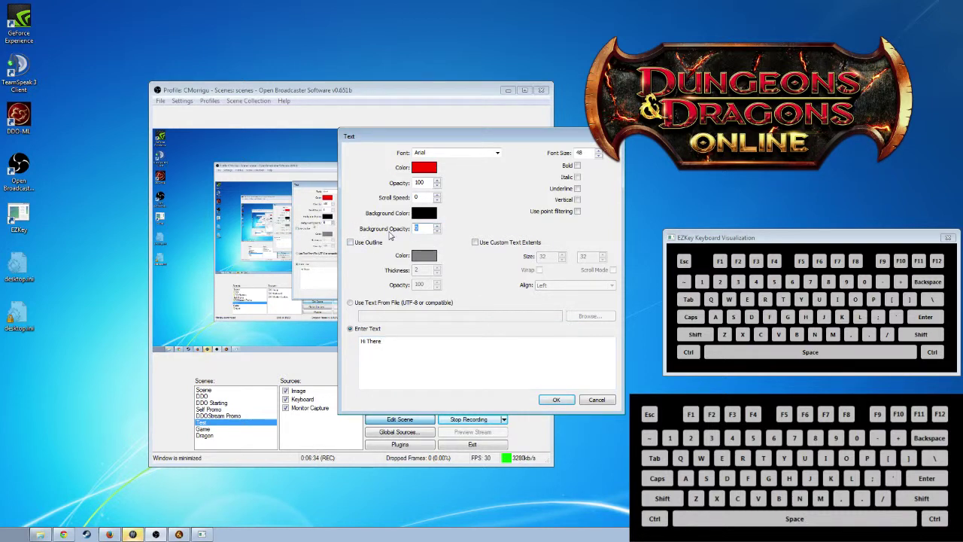
type("50")
type("75")
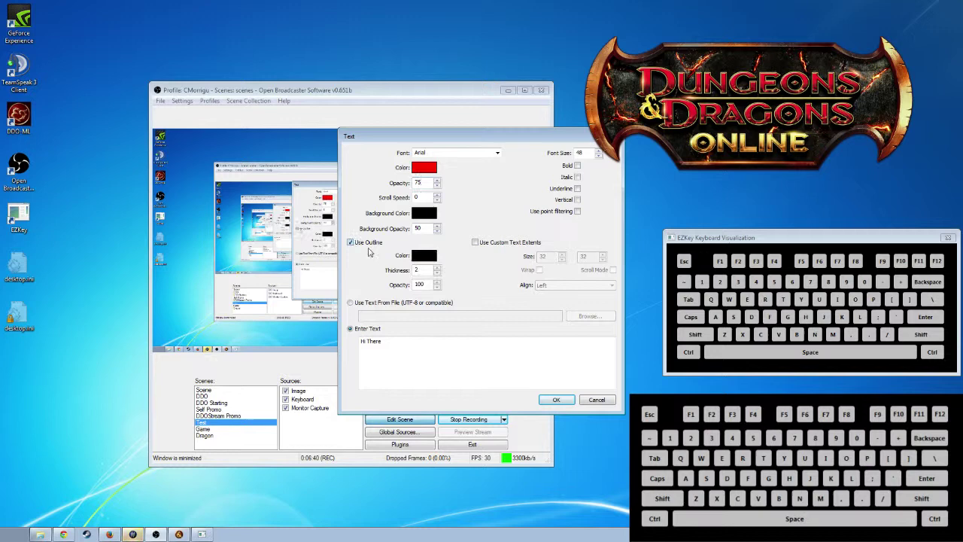
- Add the red 'Hi There' text, enlarge it, and place it in the output's upper left
left_click(556, 400)
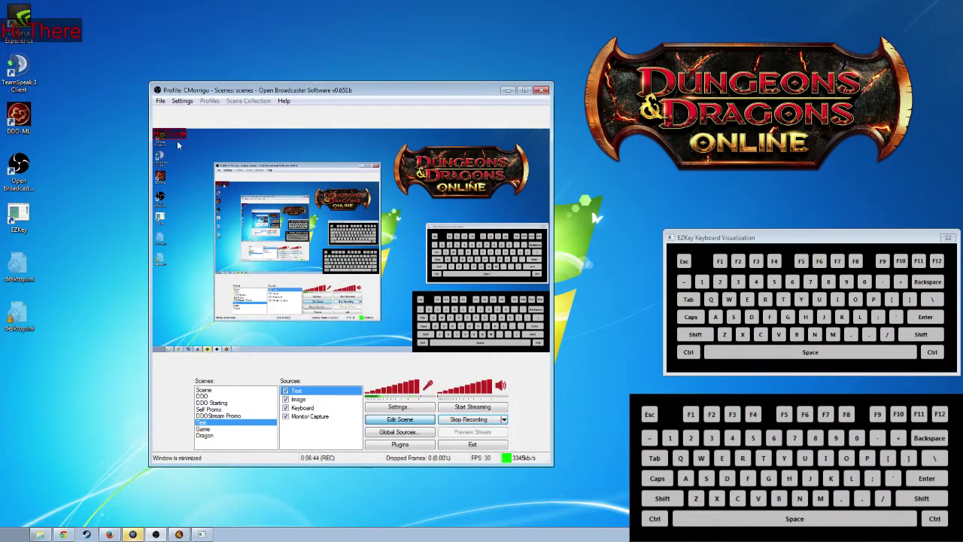
left_click_drag(178, 145, 459, 229)
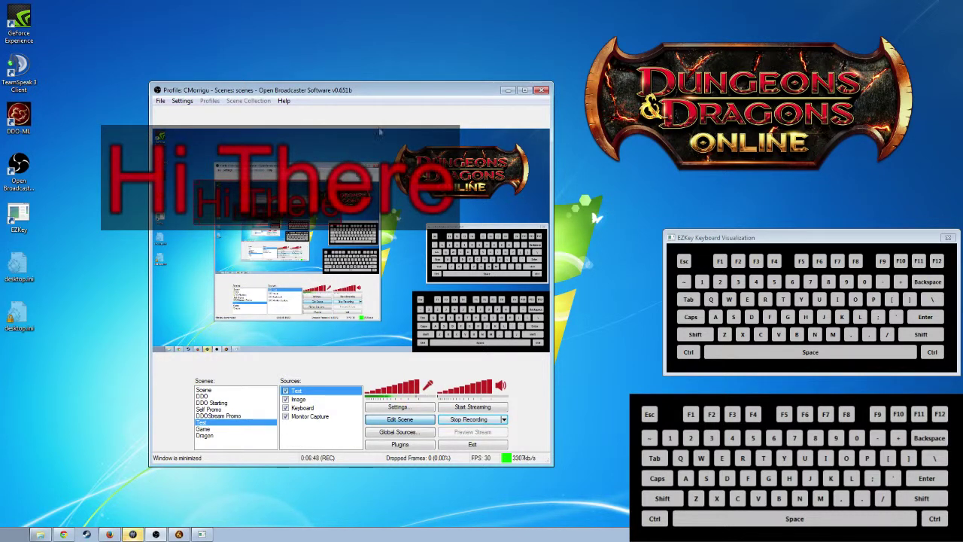
left_click_drag(299, 196, 286, 175)
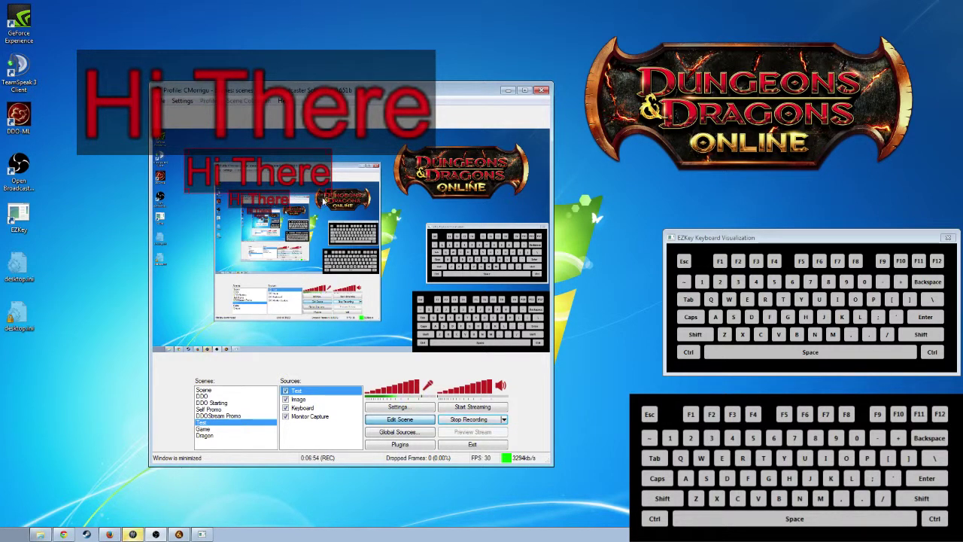
- Open the Text source properties and clear its Background Opacity value
right_click(304, 393)
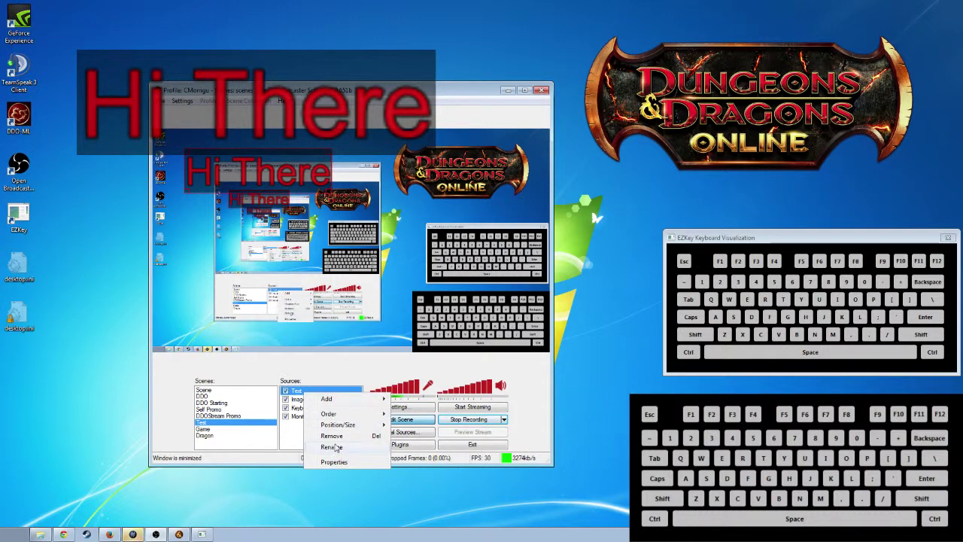
mouse_move(348, 416)
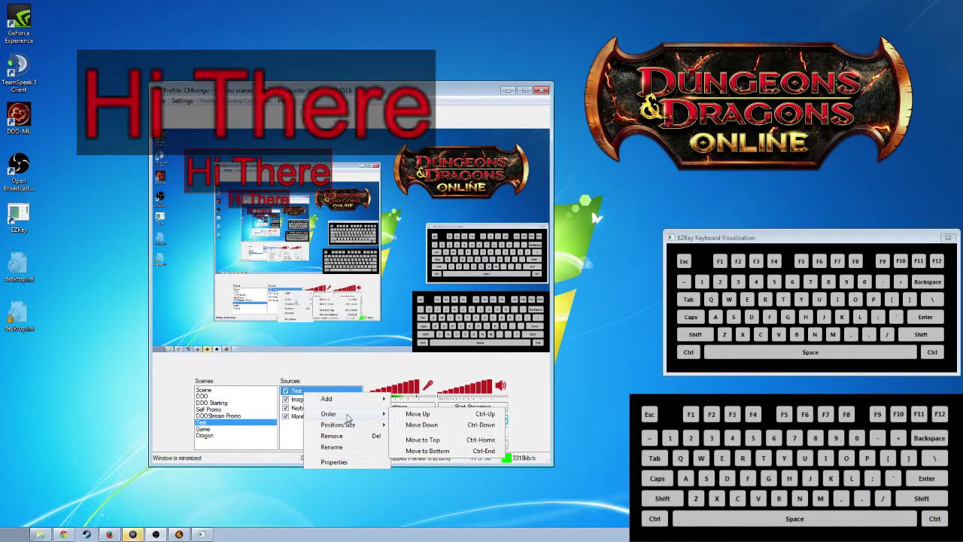
left_click(357, 461)
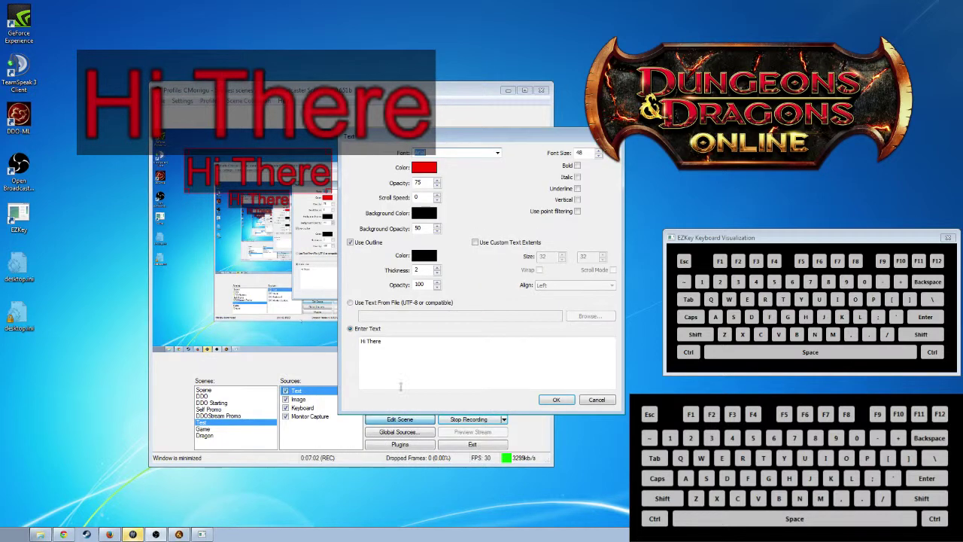
left_click_drag(429, 229, 393, 234)
type("25")
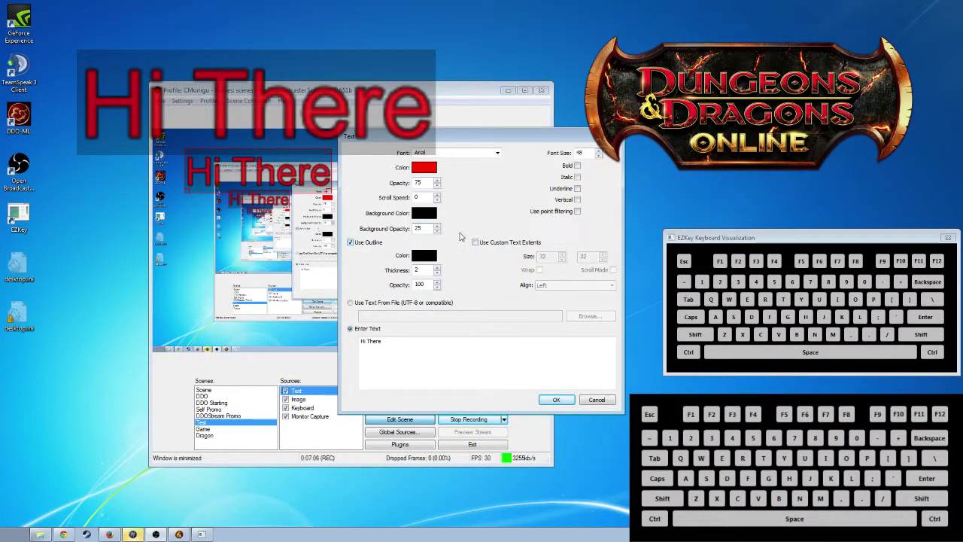
left_click_drag(433, 229, 384, 227)
type("75")
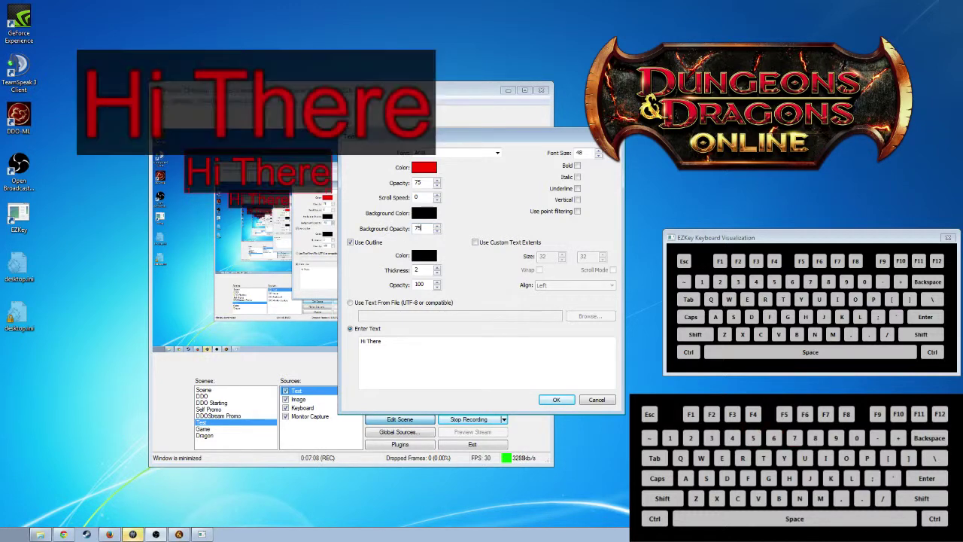
left_click_drag(423, 231, 396, 228)
type("100")
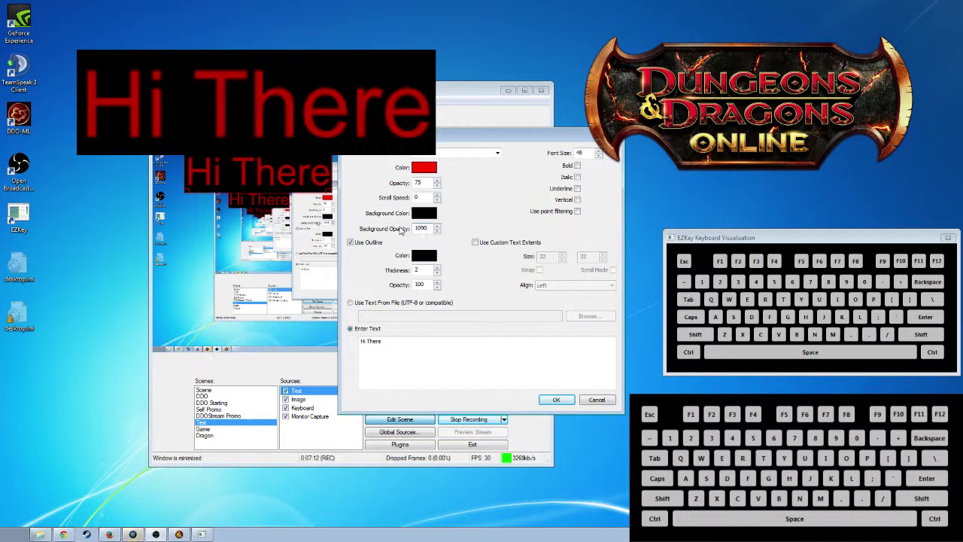
key("BackSpace")
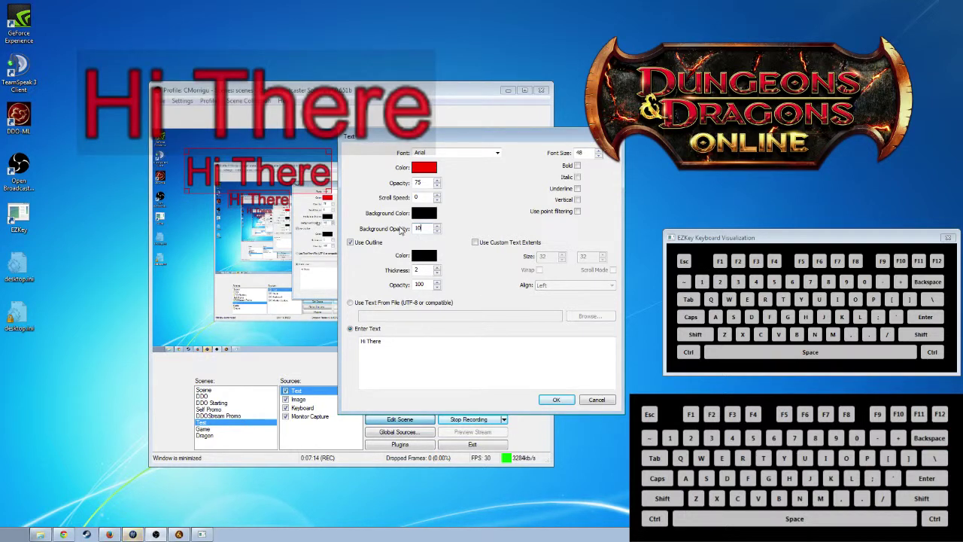
type("0")
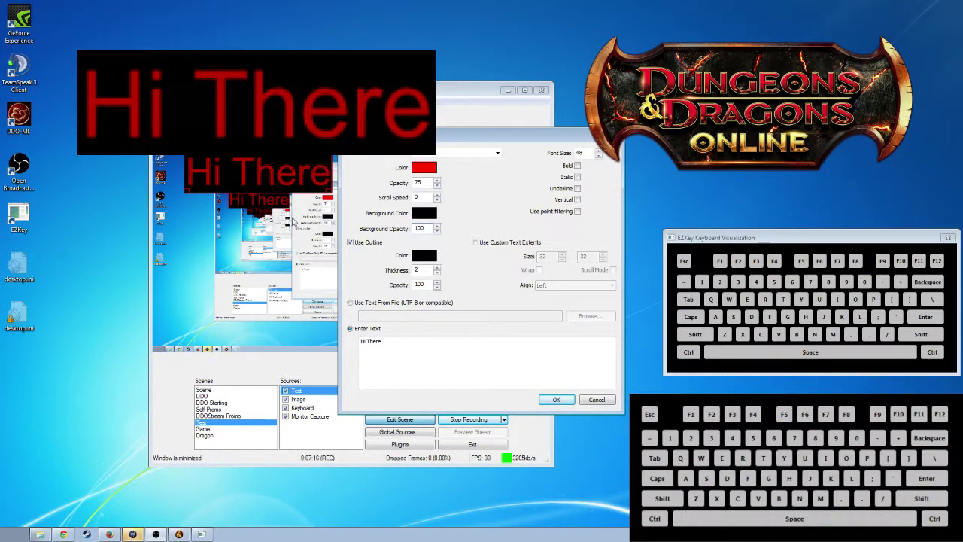
key("BackSpace")
key("BackSpace")
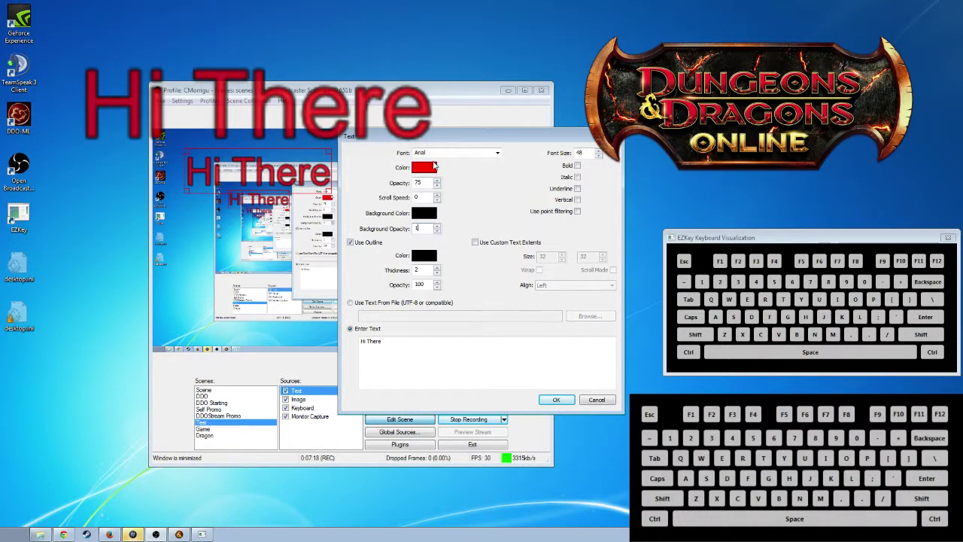
key("BackSpace")
- Set text opacity to 50, keep the outline on with opacity 75, and thin it
left_click_drag(435, 183, 413, 183)
type("50")
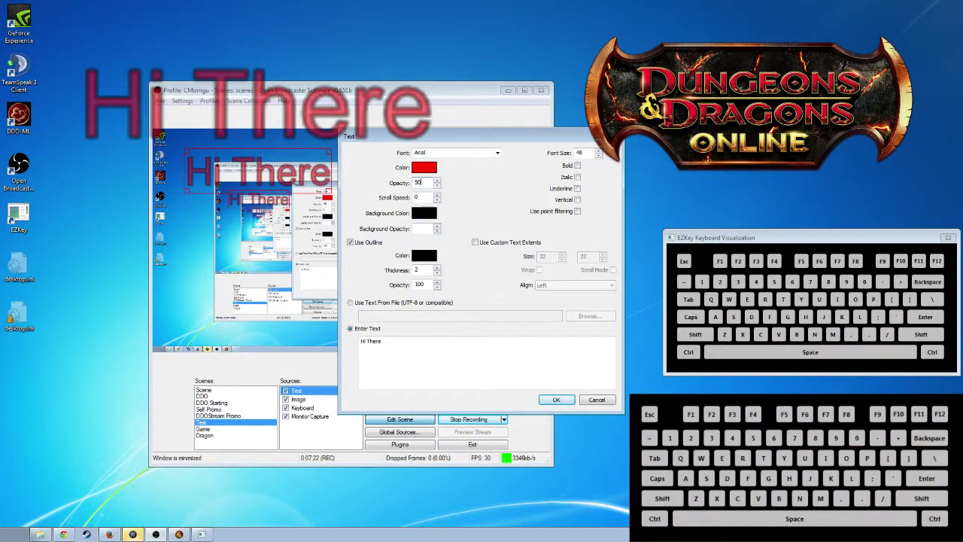
left_click(351, 242)
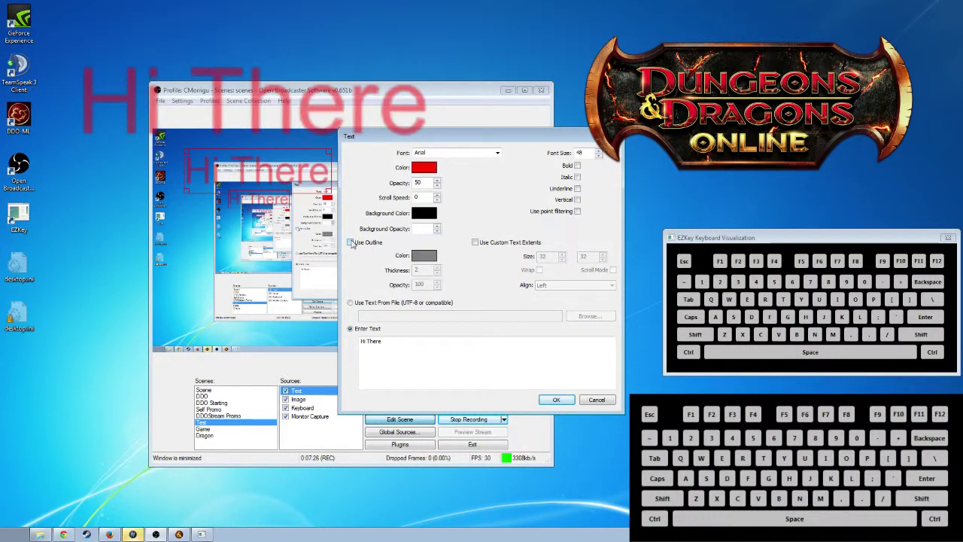
left_click(351, 242)
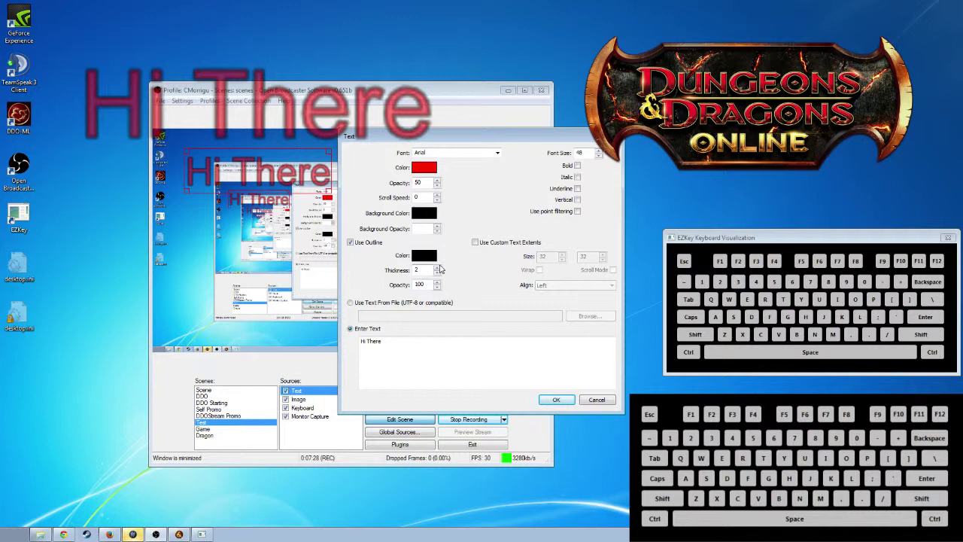
left_click(436, 267)
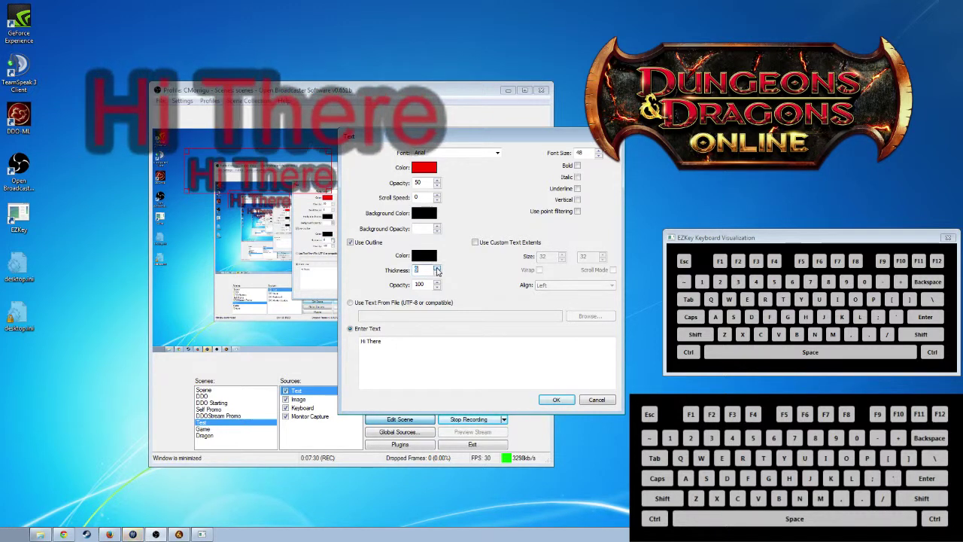
left_click_drag(428, 284, 399, 285)
type("75")
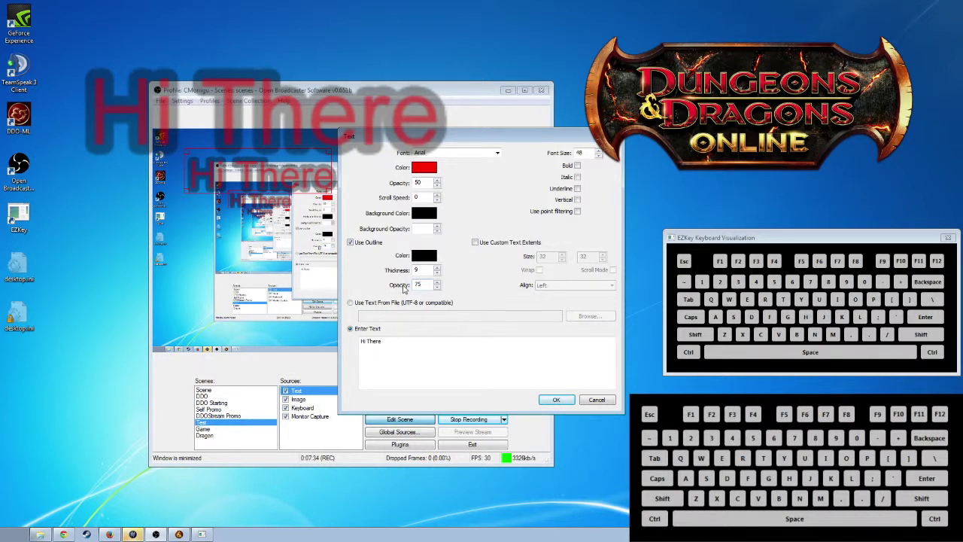
double_click(436, 273)
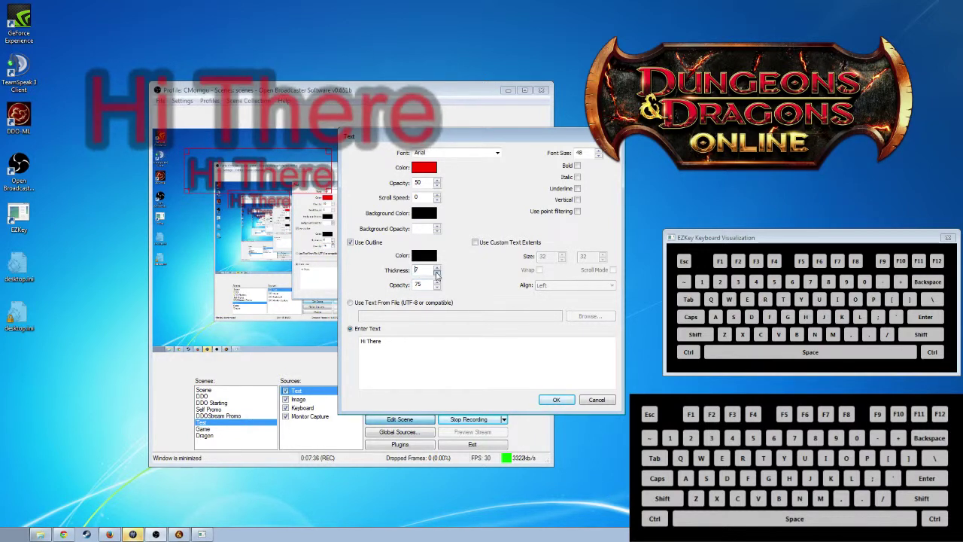
left_click(436, 274)
left_click(436, 274)
left_click(436, 274)
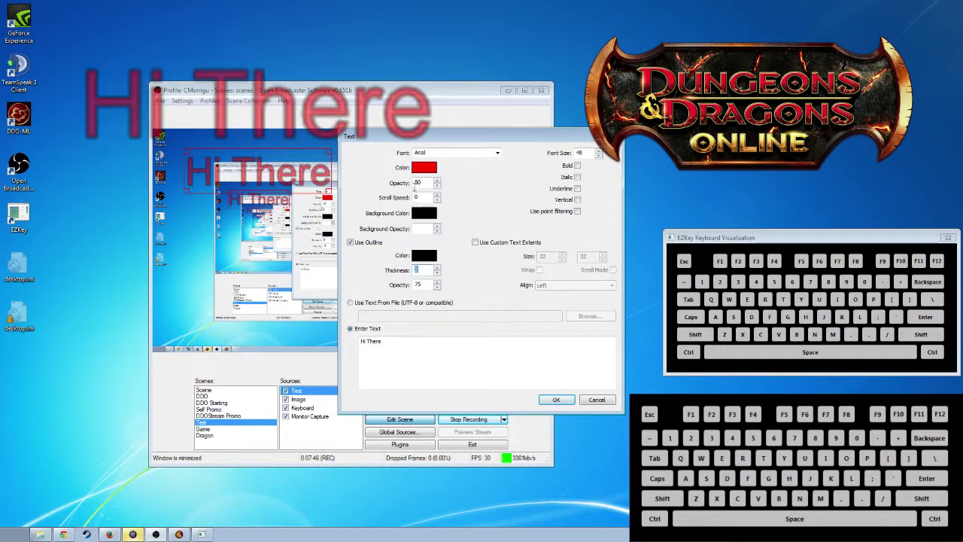
- Lower both text opacity and outline opacity to 25 and apply the settings
left_click_drag(423, 182, 409, 188)
type("25")
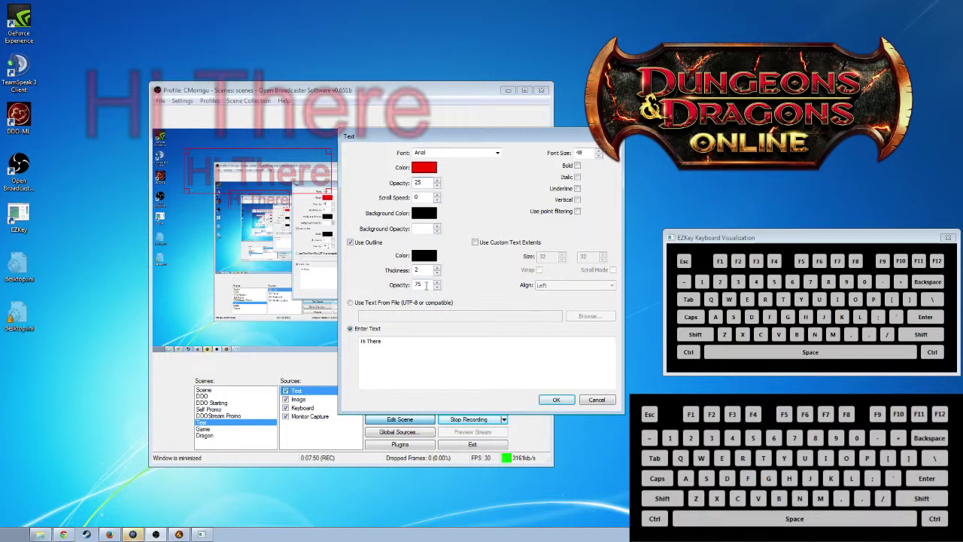
left_click_drag(433, 284, 412, 285)
type("25")
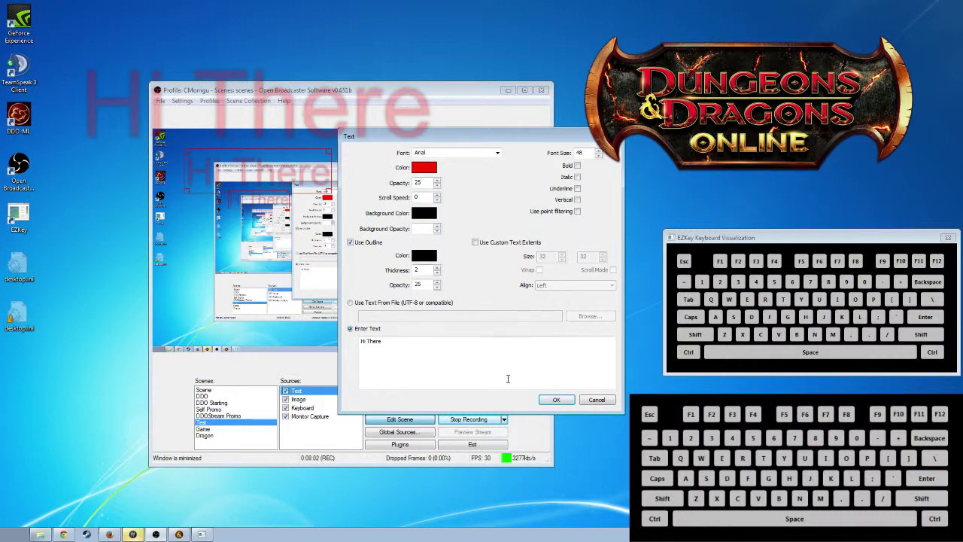
left_click(555, 400)
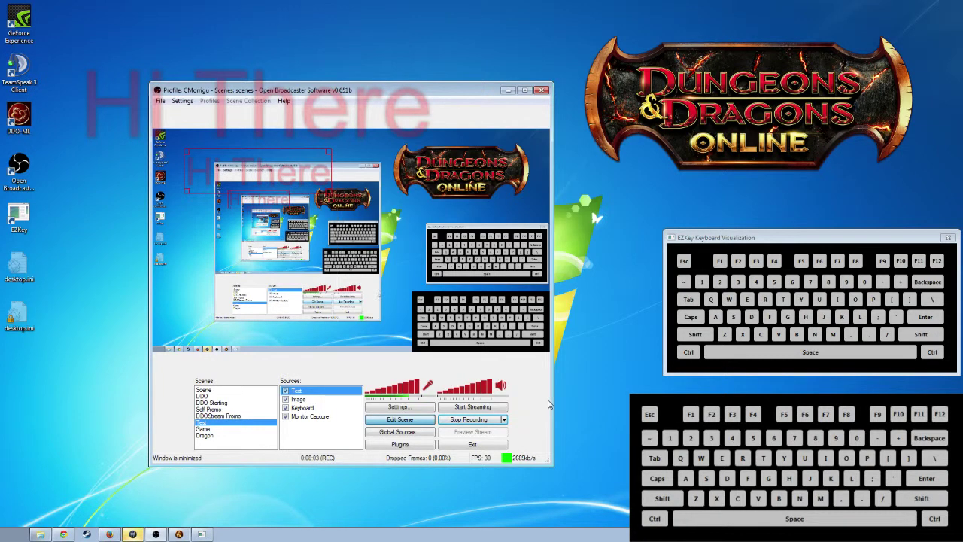
left_click(305, 417)
right_click(306, 418)
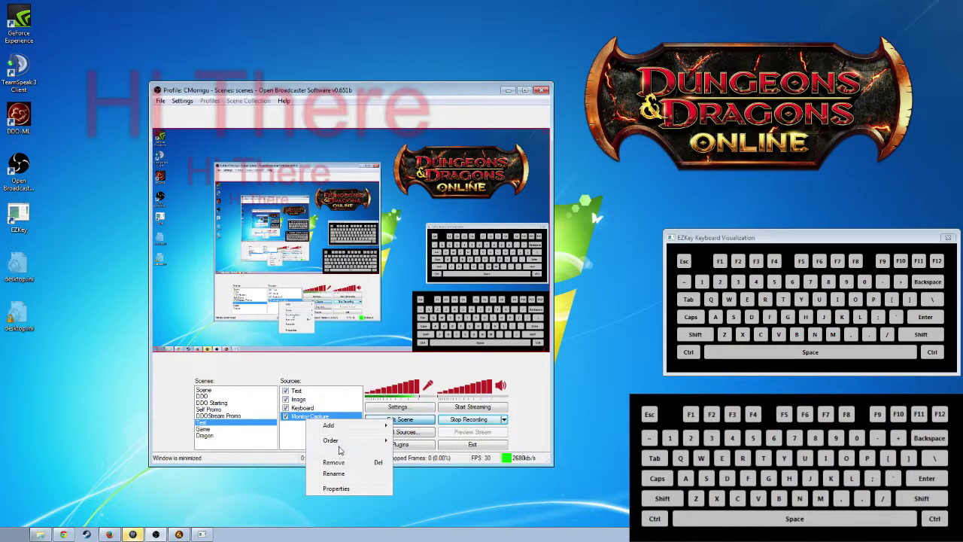
mouse_move(335, 440)
left_click(443, 469)
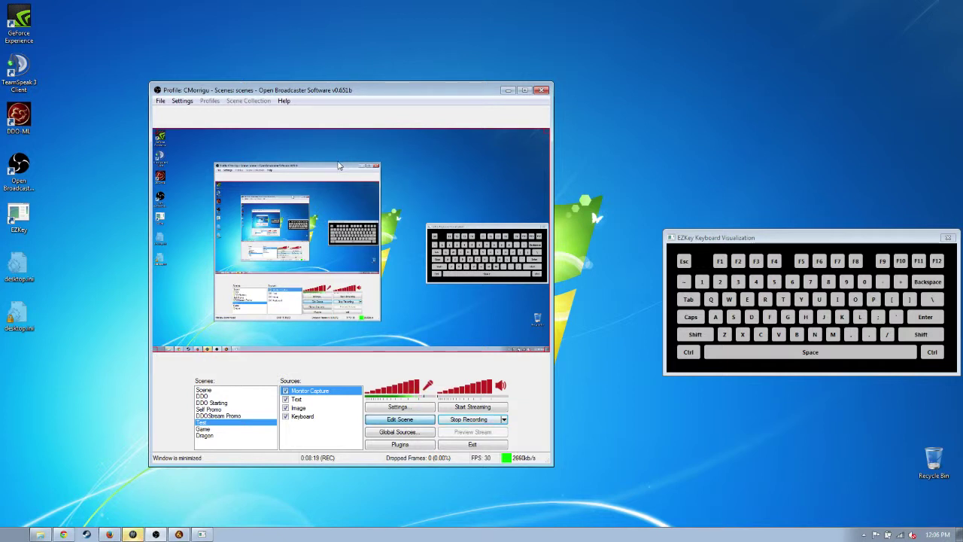
key("ctrl")
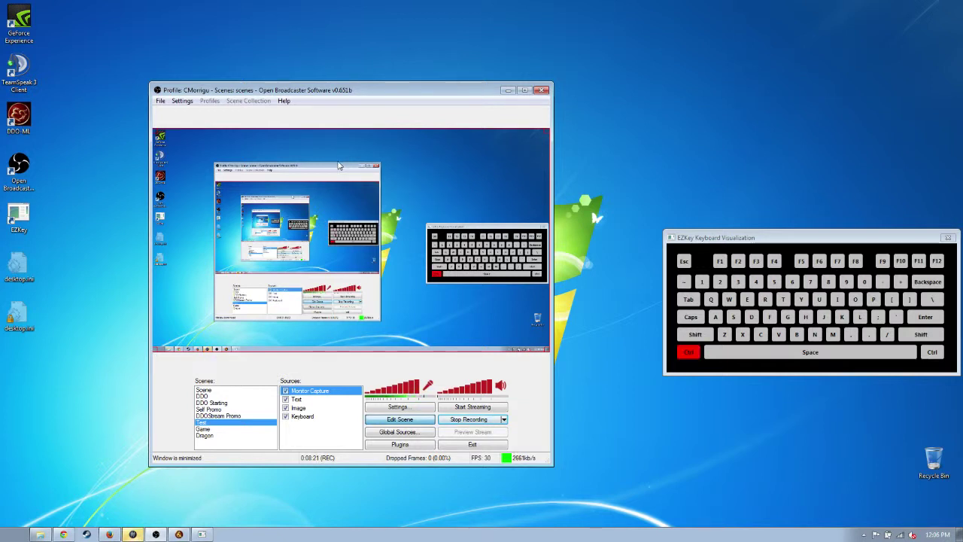
key("ctrl+Down")
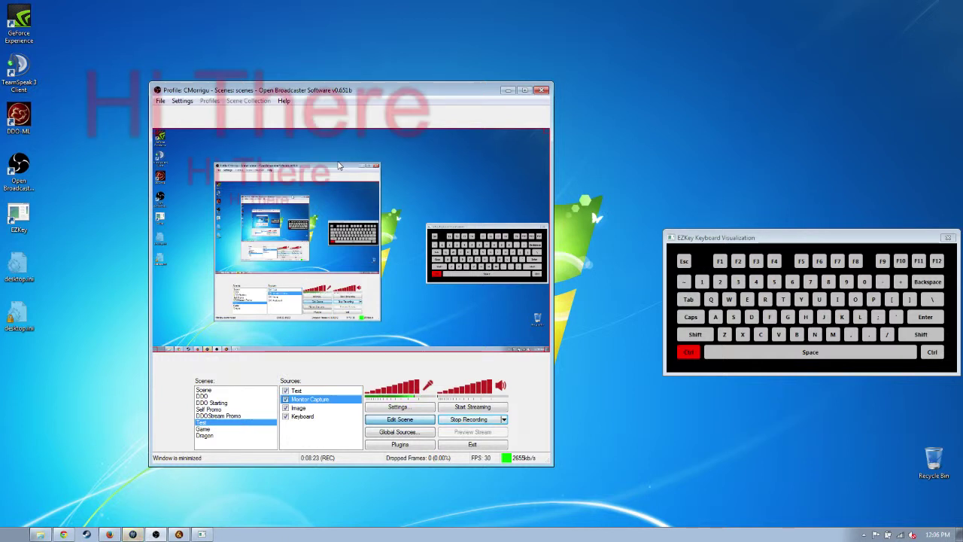
key("ctrl+Down")
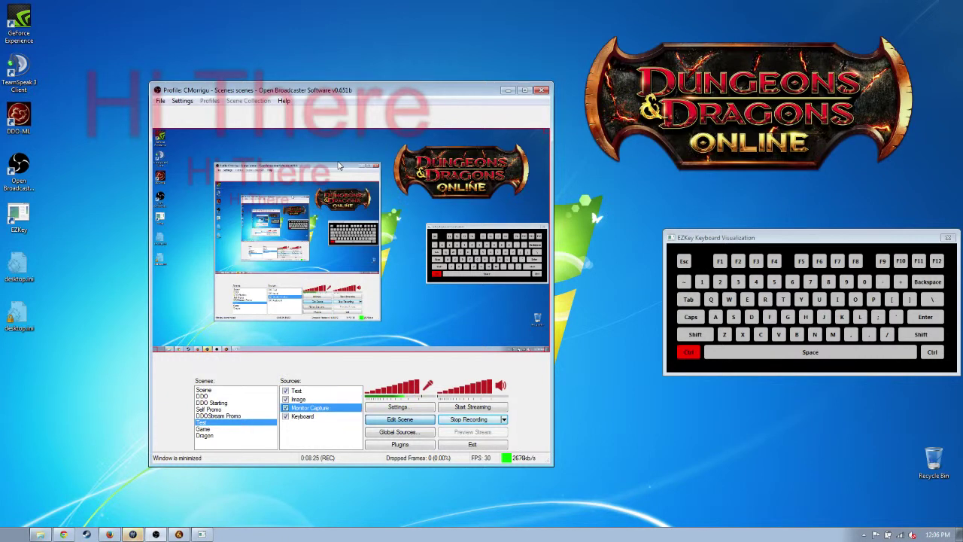
key("ctrl+Down")
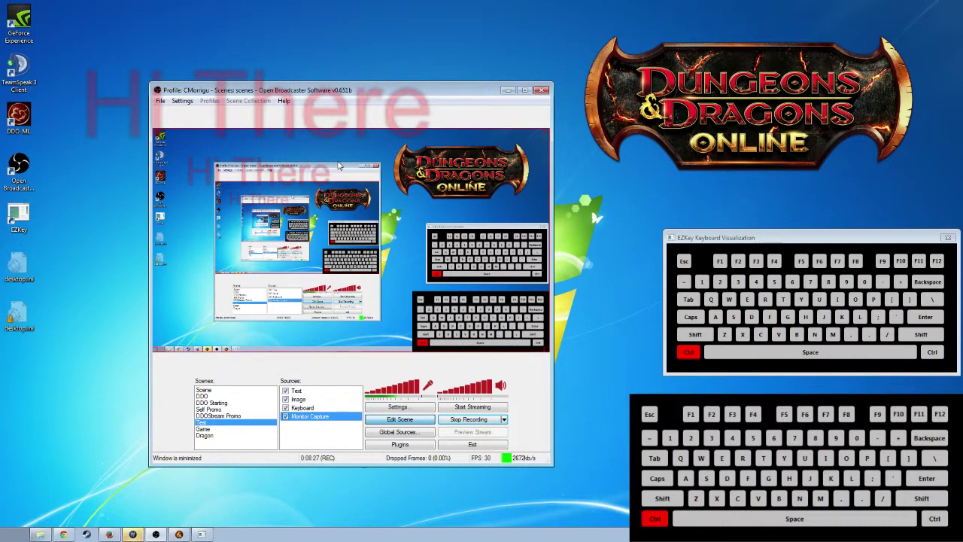
key("ctrl+Up")
key("ctrl+Up")
key("ctrl+Up")
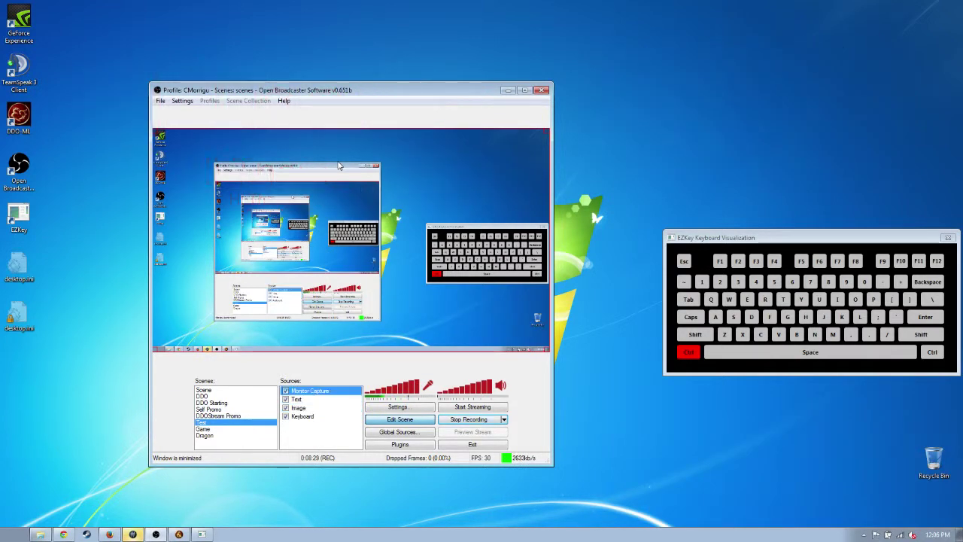
key("ctrl+Down")
key("ctrl+Down")
key("ctrl+Down")
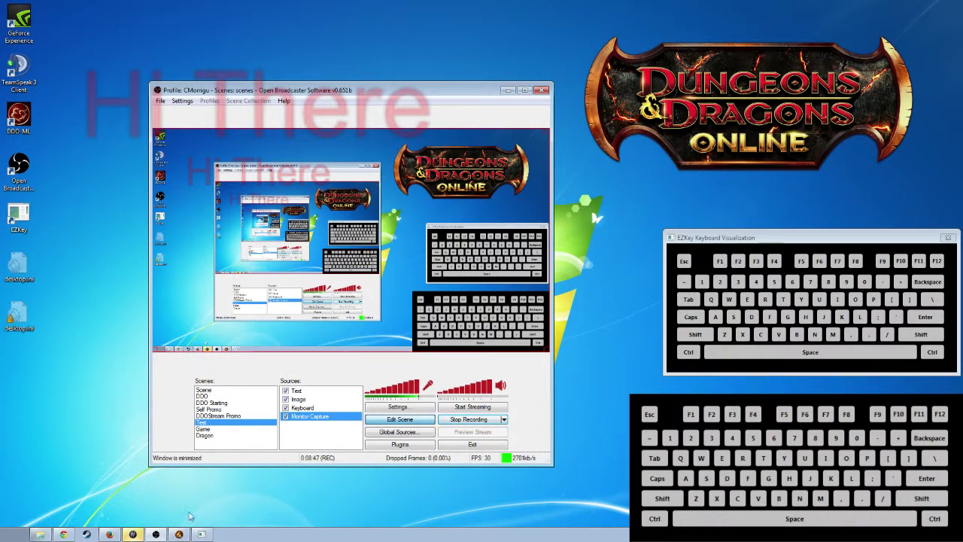
- Drag the DDO logo to the lower middle and the Hi There text to the lower right
left_click(419, 173)
left_click_drag(419, 174, 324, 318)
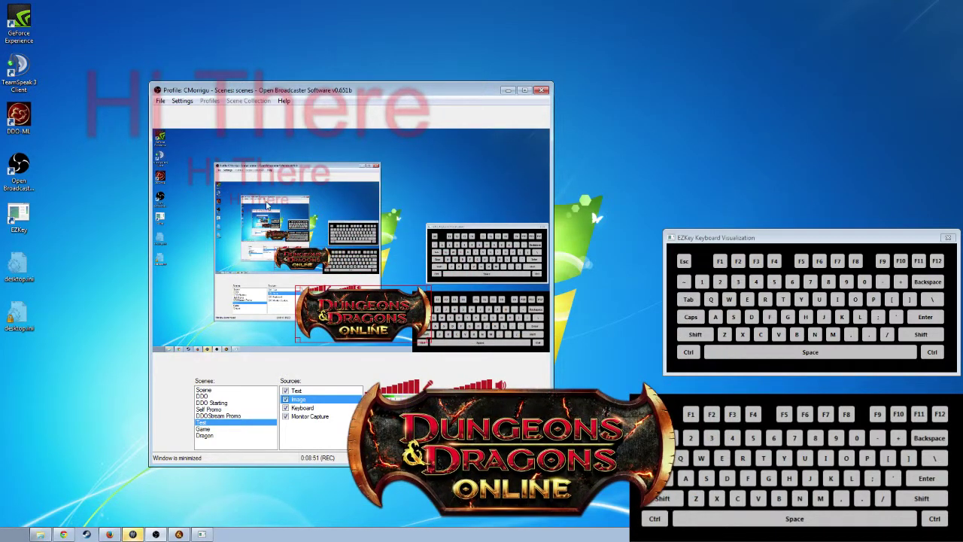
left_click_drag(263, 181, 425, 295)
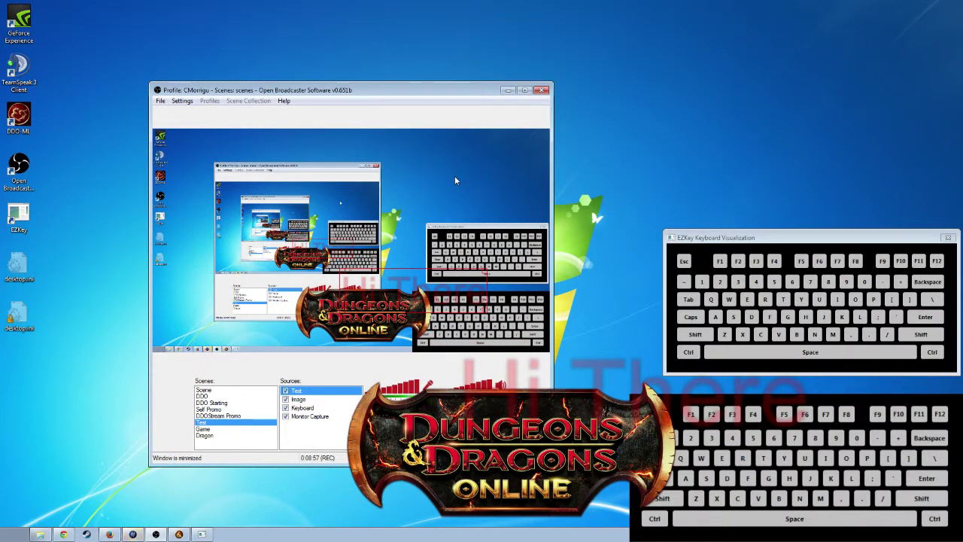
left_click(311, 407)
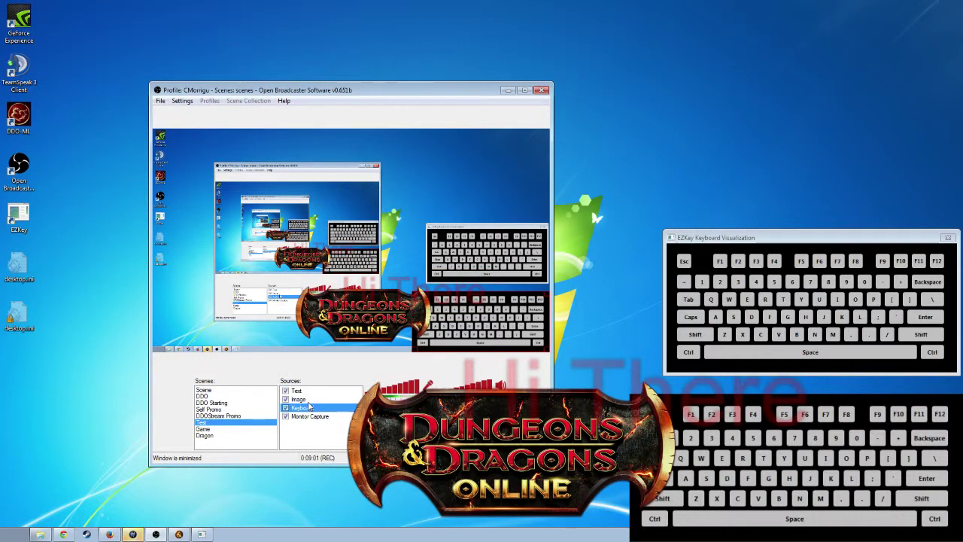
key("Up")
left_click(304, 391)
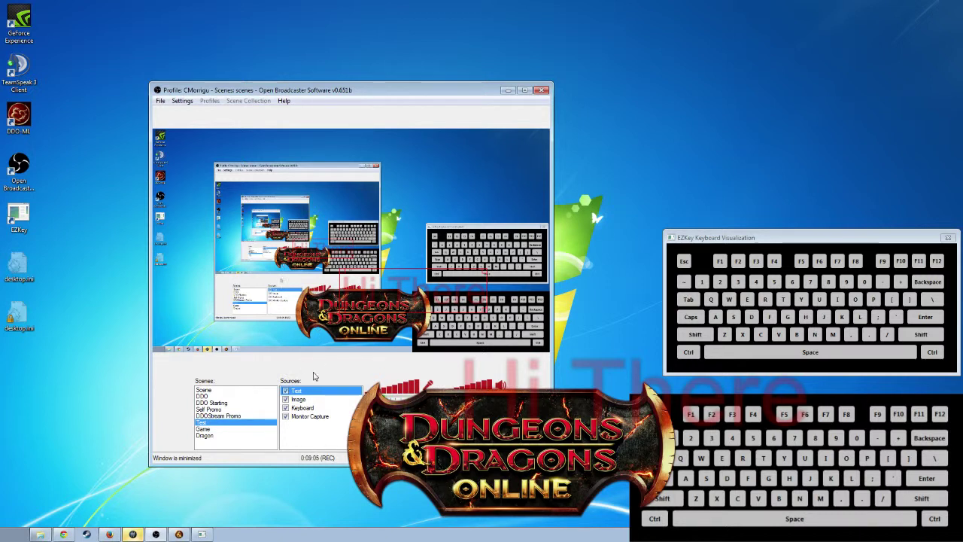
left_click(313, 400)
right_click(314, 400)
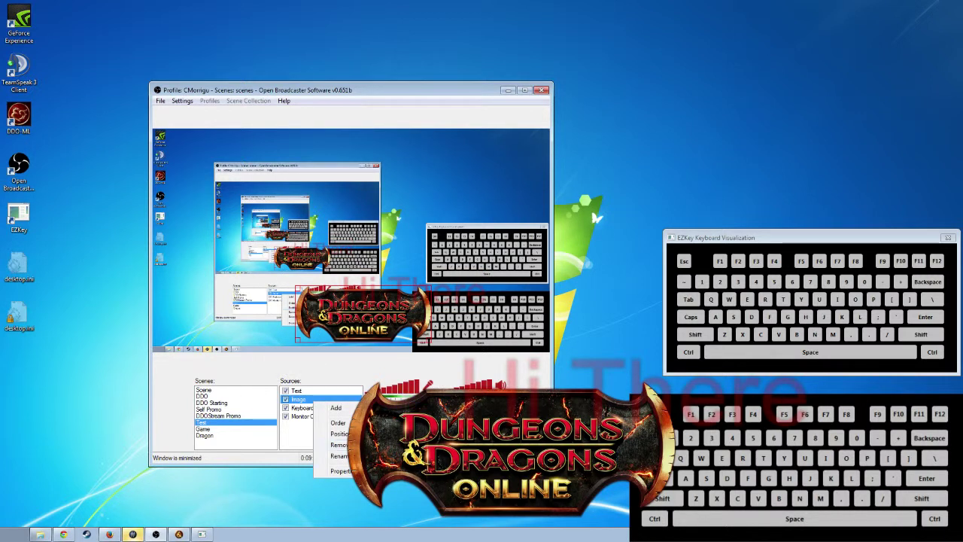
left_click(391, 422)
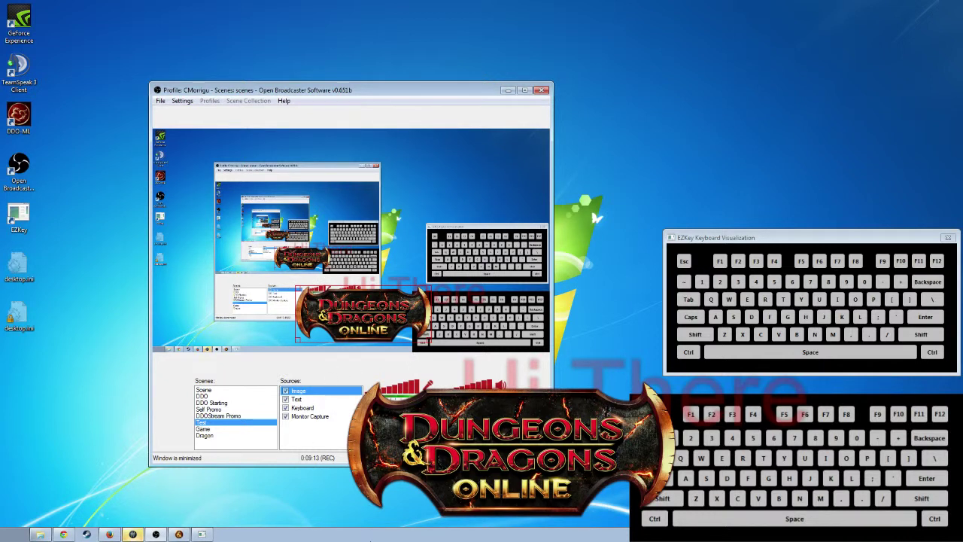
key("ctrl+Down")
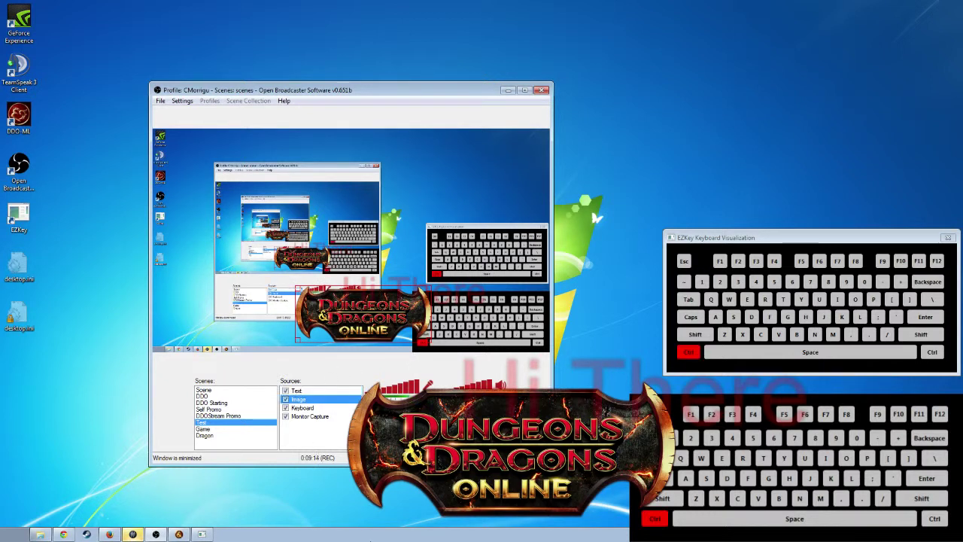
- Switch the output to the DDO game scene in the Scenes list
left_click(224, 397)
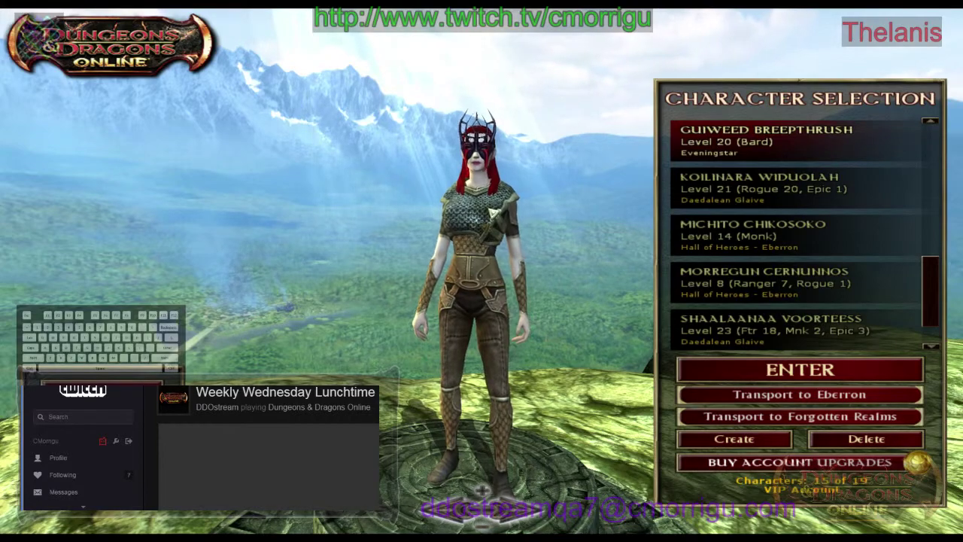
- Pop the DDOstream Twitch chat out from the stream page, move it right and widen it
key("alt+Tab")
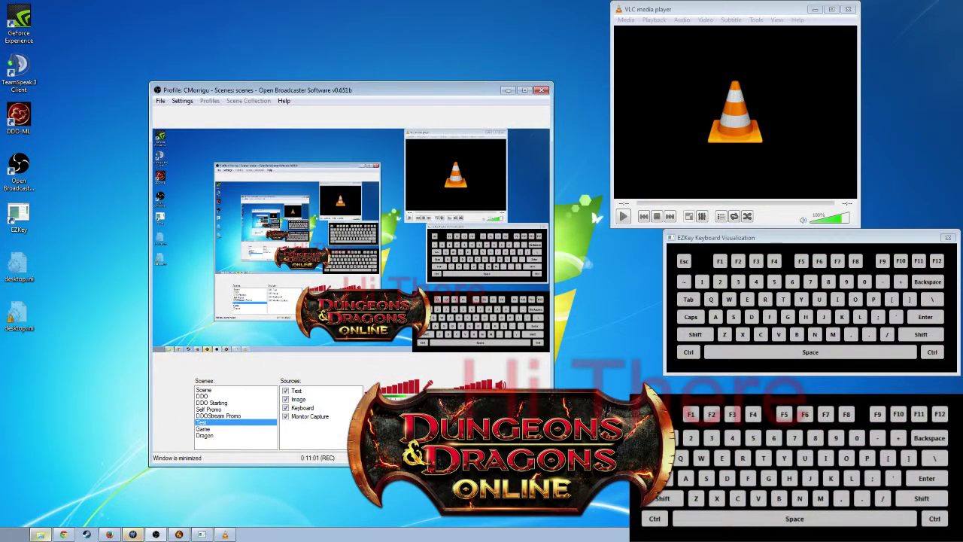
left_click(63, 535)
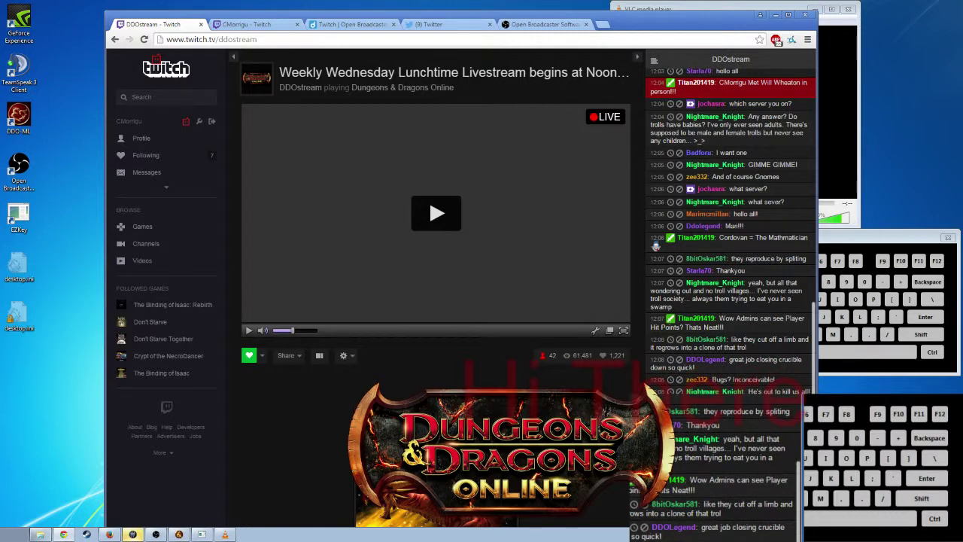
left_click(658, 515)
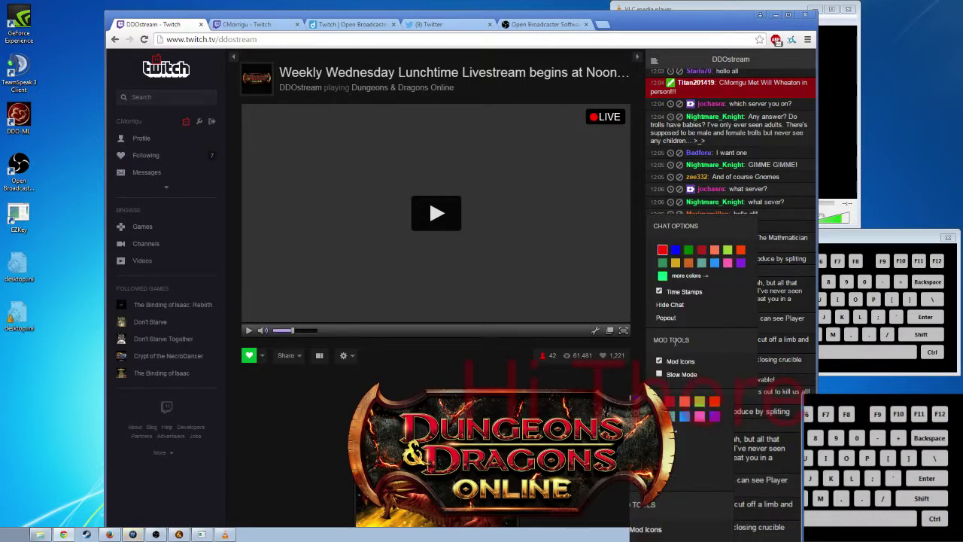
left_click(665, 321)
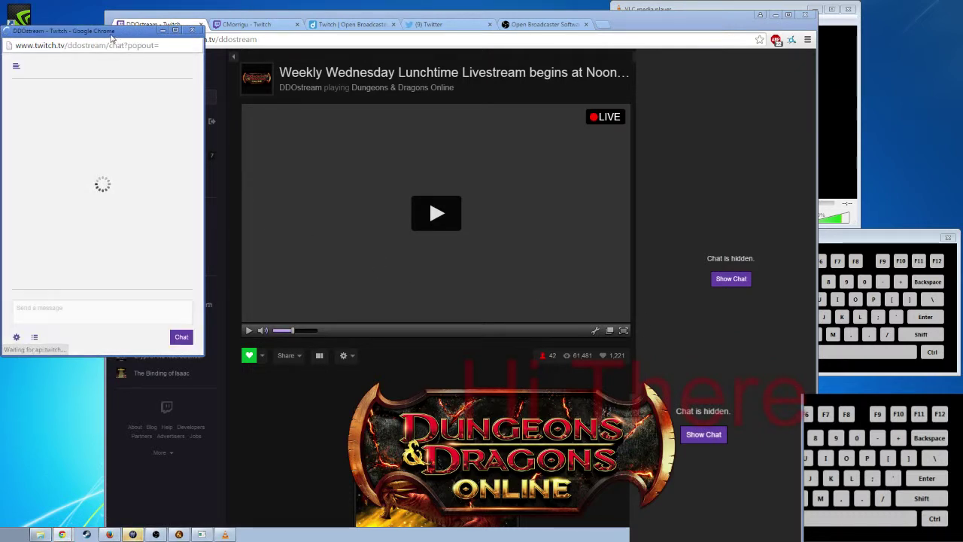
left_click_drag(111, 37, 618, 8)
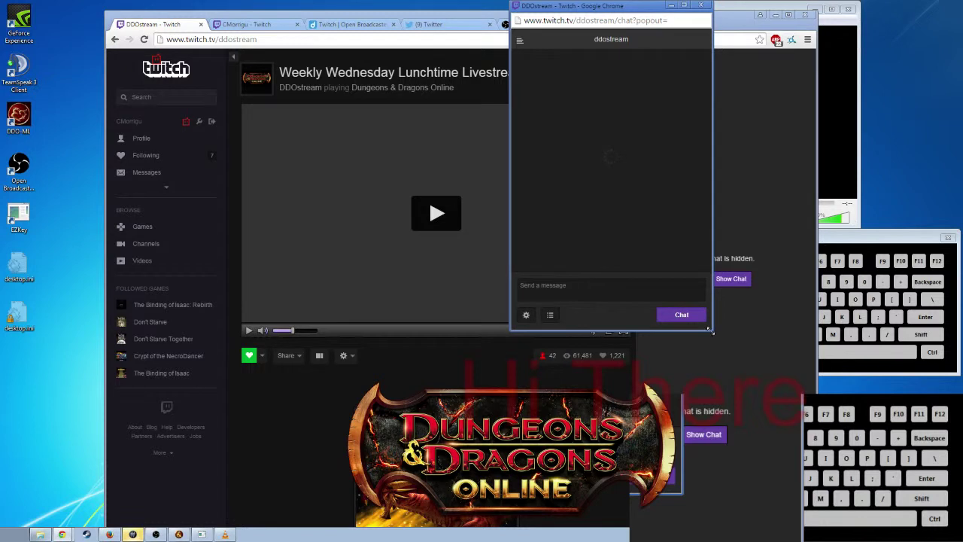
left_click_drag(708, 328, 937, 316)
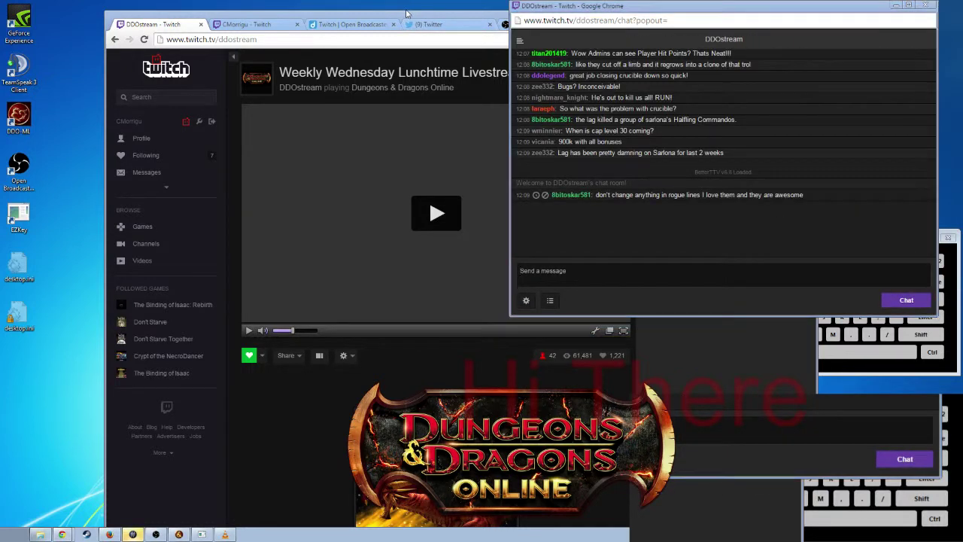
- Restore OBS from the taskbar and select the DDO scene
left_click(155, 534)
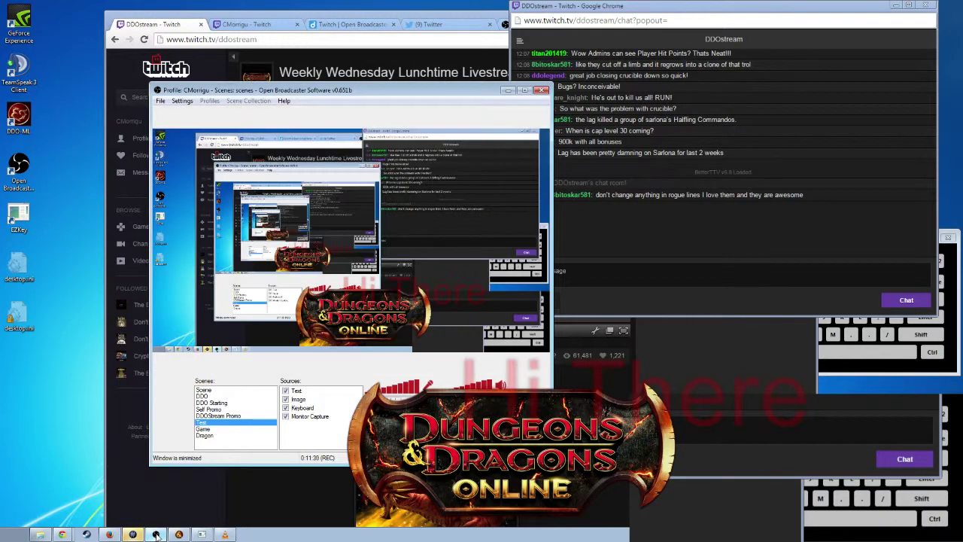
left_click(210, 397)
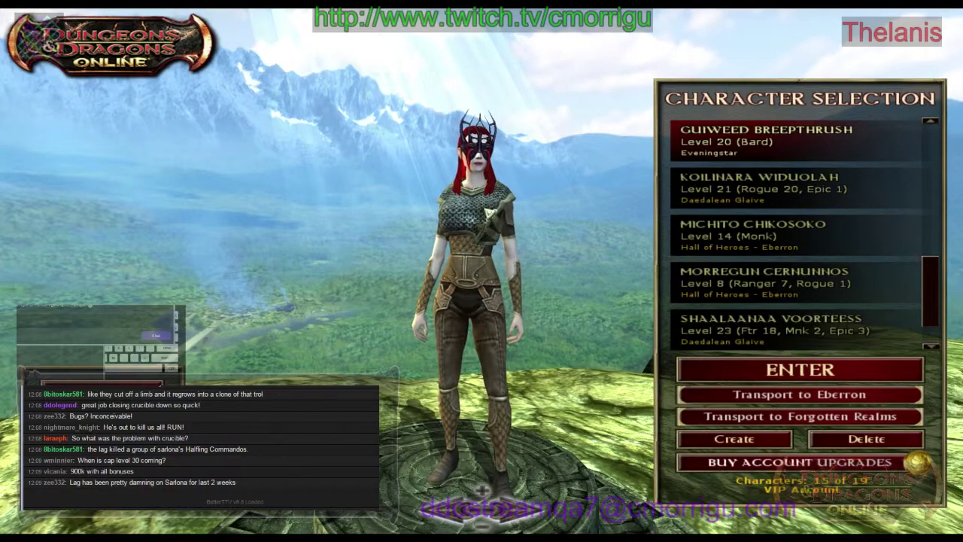
- Add a Window Capture of the DDOstream Twitch chat window to the Test scene
left_click(177, 418)
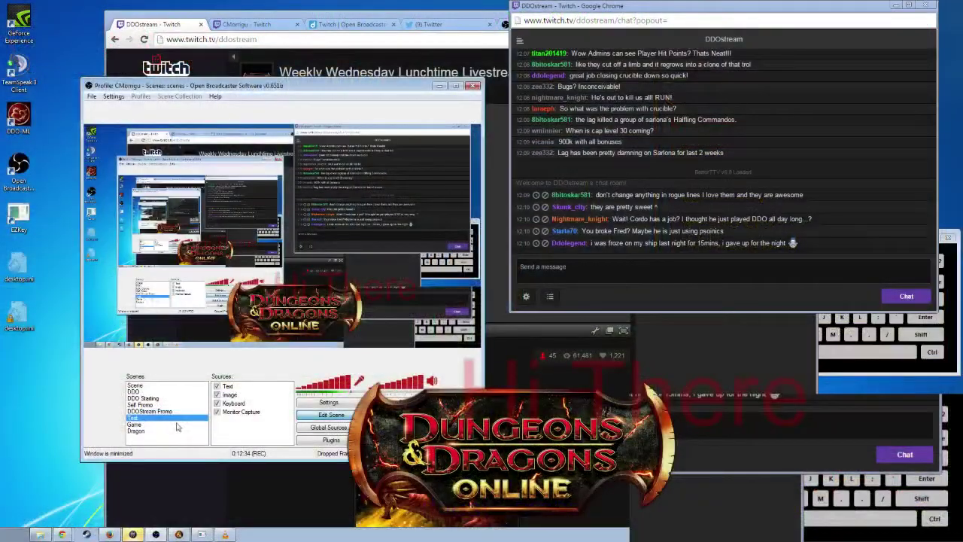
right_click(253, 429)
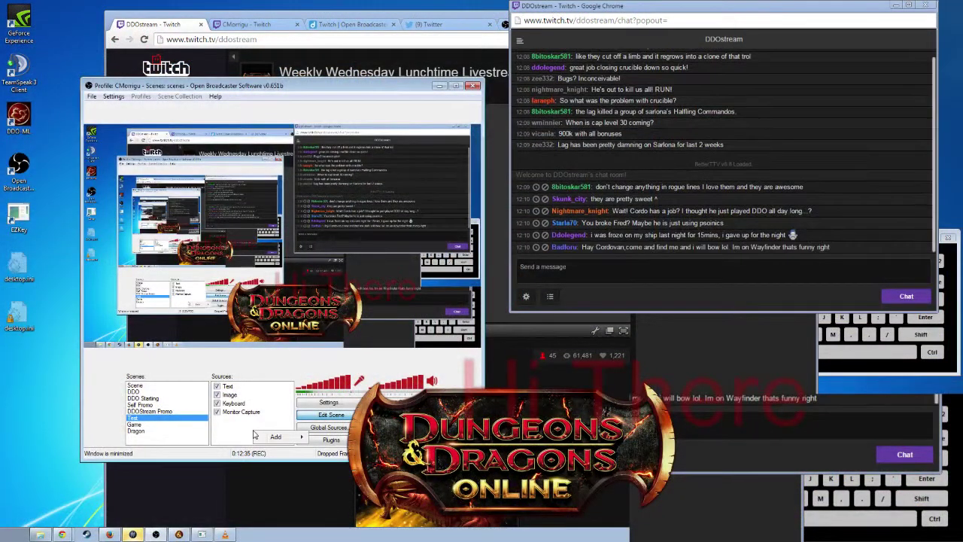
mouse_move(275, 437)
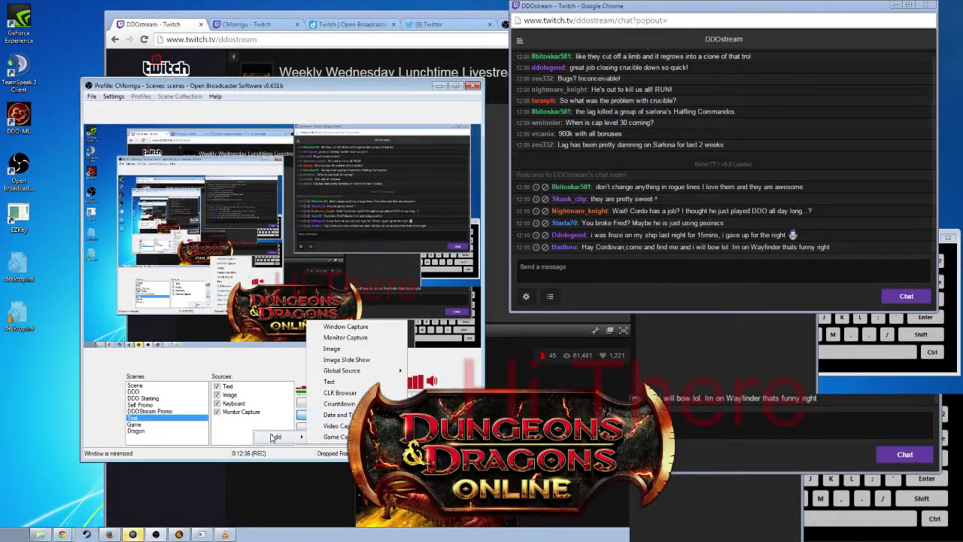
left_click(349, 326)
left_click(506, 288)
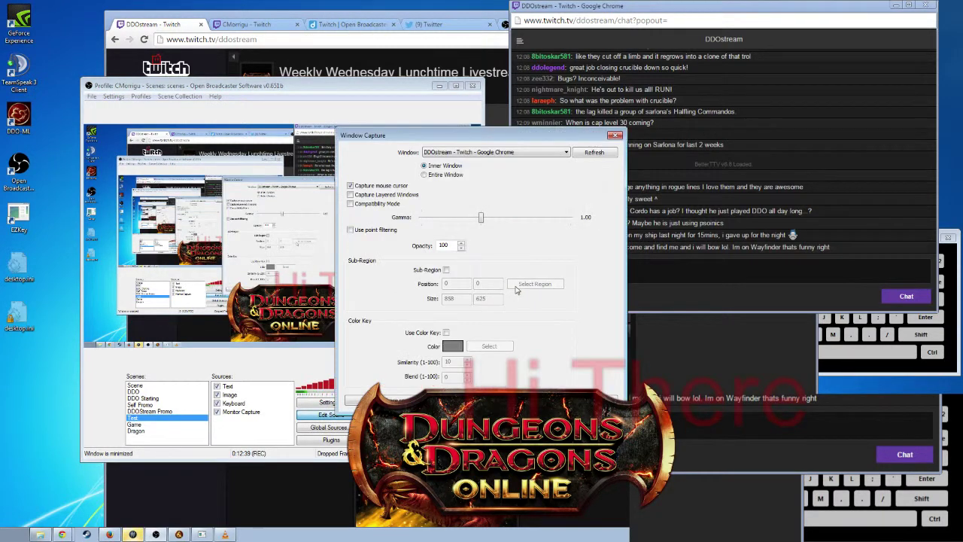
left_click(451, 154)
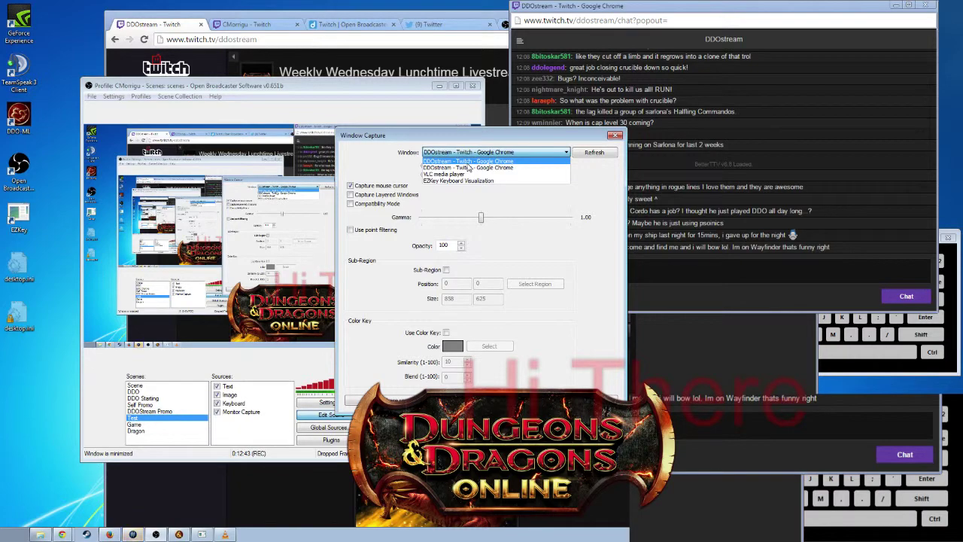
left_click(467, 165)
- Enable Sub-Region and crop the capture to just the chat message area
left_click_drag(473, 140, 357, 197)
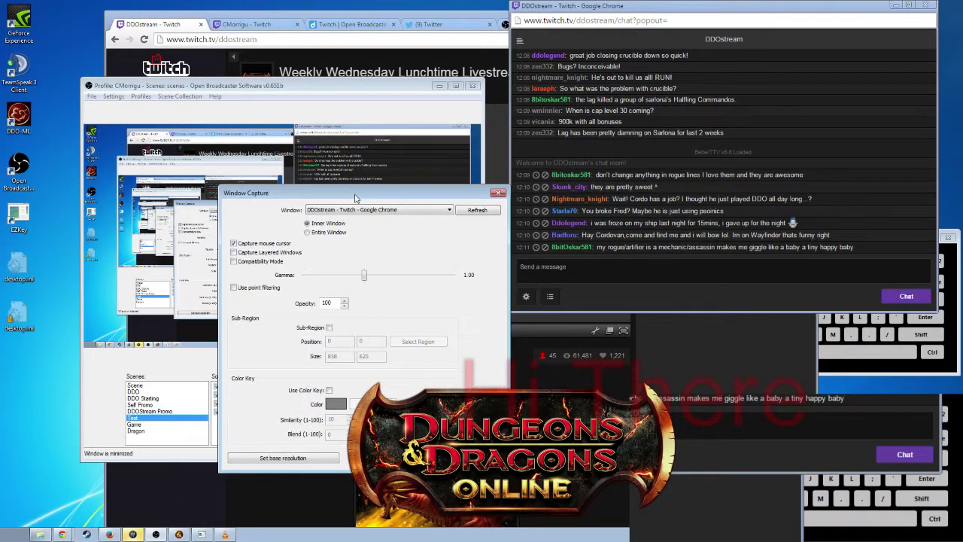
left_click(328, 328)
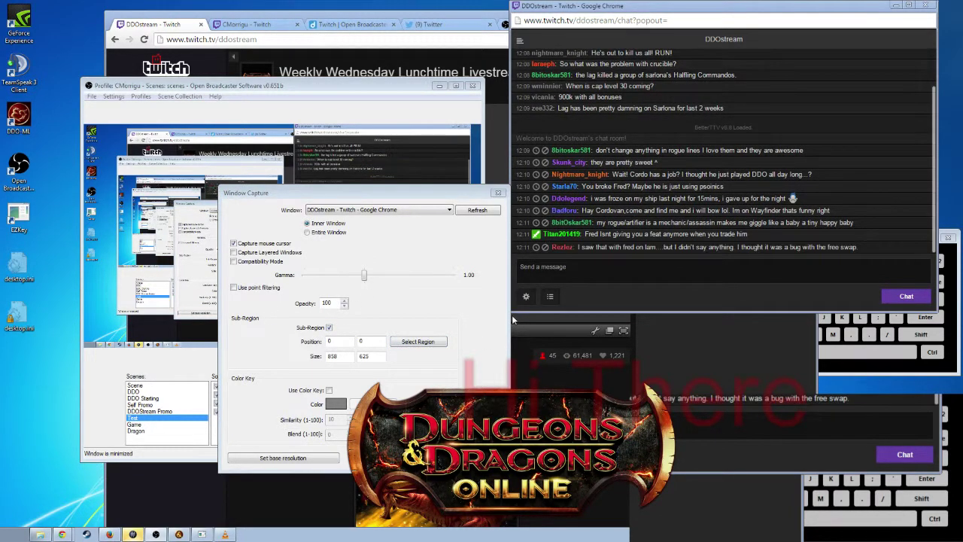
left_click_drag(512, 311, 547, 226)
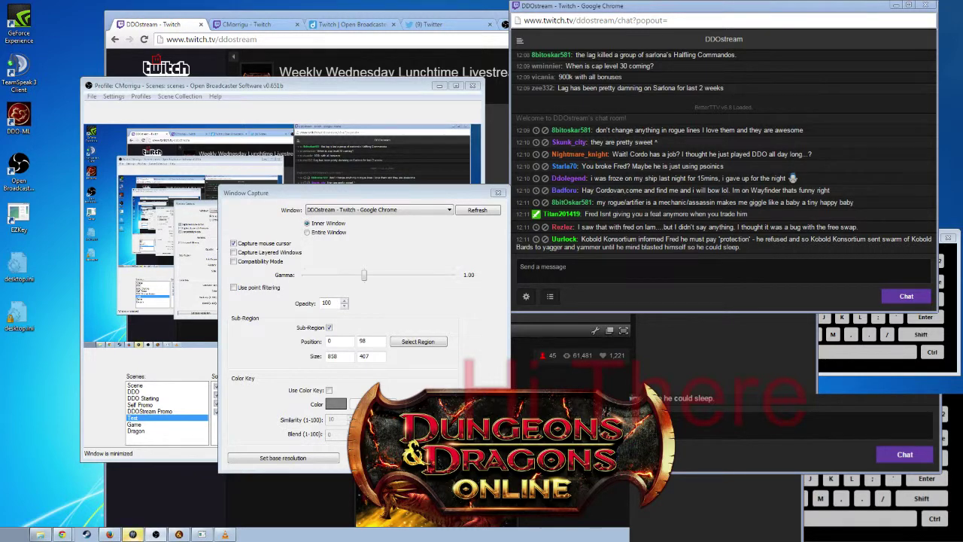
key("Return")
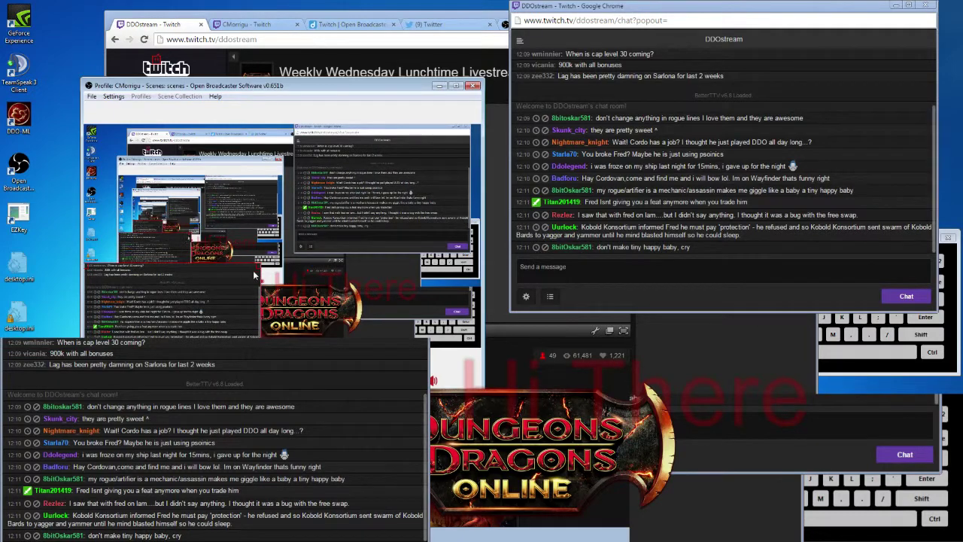
- Shrink the chat overlay, then reposition the chat pop-out, OBS and keyboard visualizer windows
left_click_drag(256, 268, 243, 303)
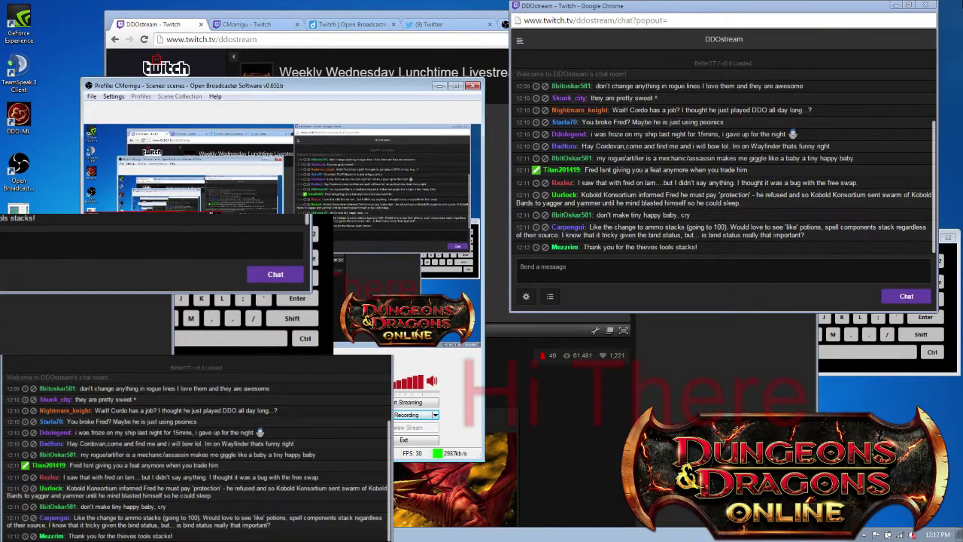
left_click_drag(794, 5, 305, 33)
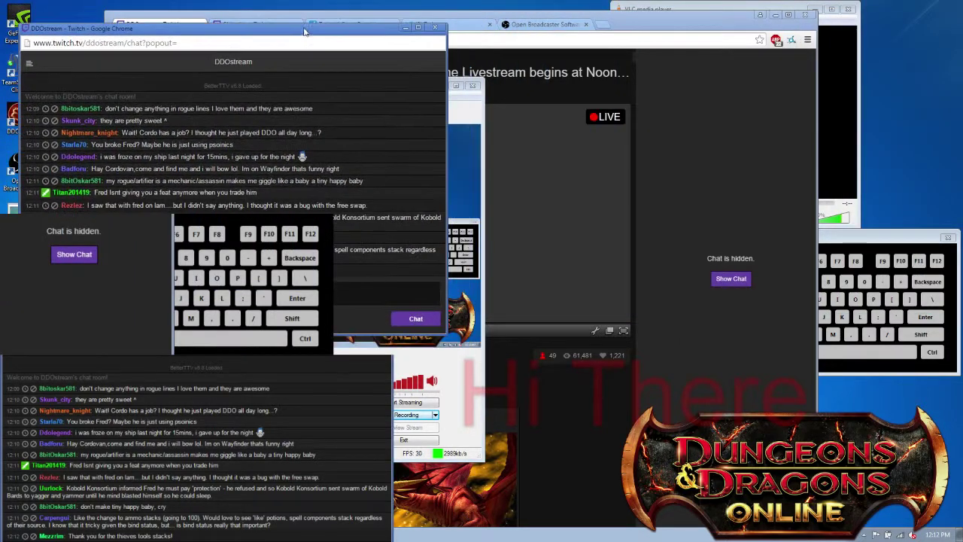
left_click(480, 117)
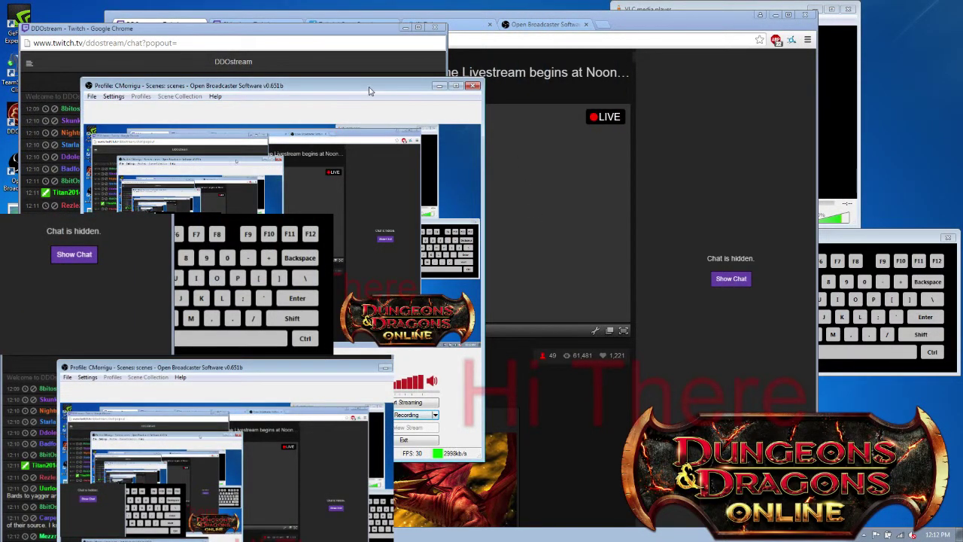
left_click_drag(369, 91, 518, 132)
left_click(870, 245)
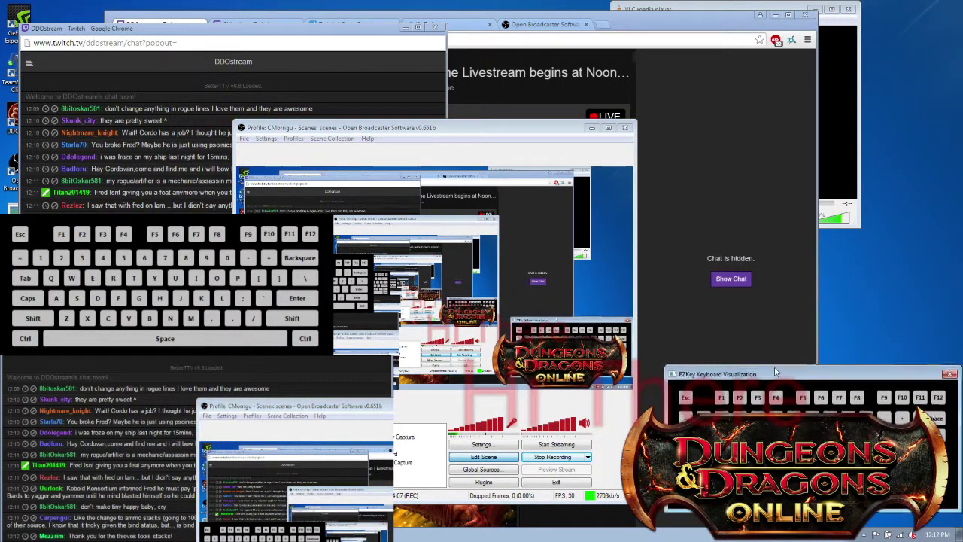
left_click_drag(533, 130, 754, 17)
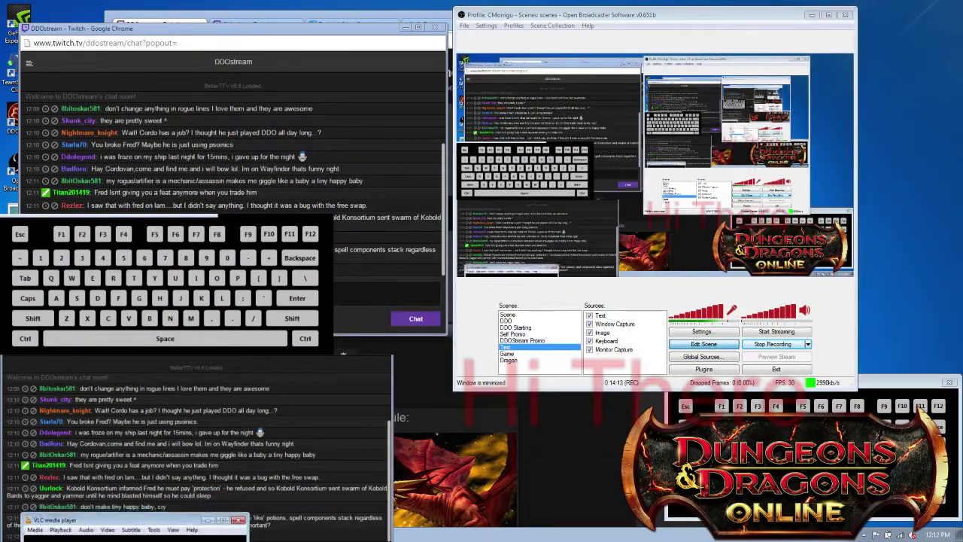
left_click(508, 296)
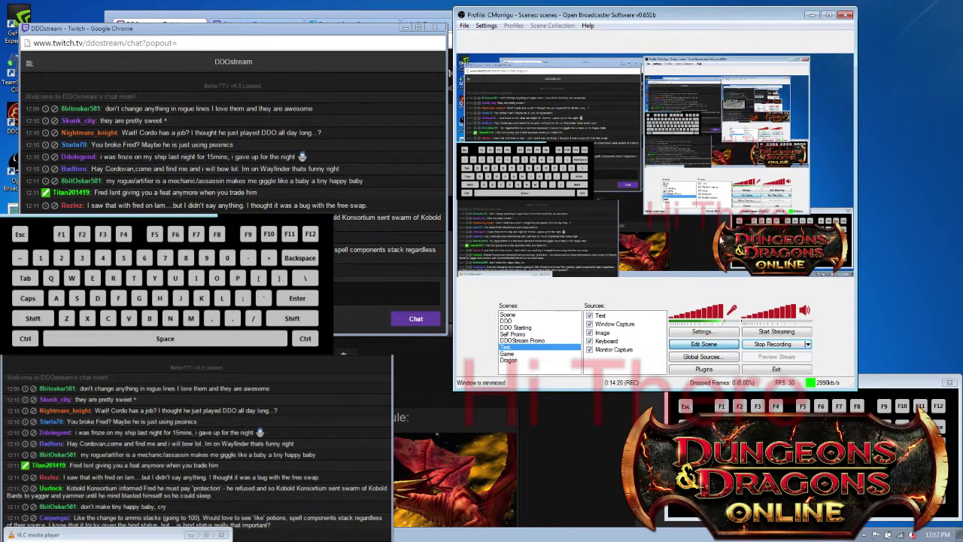
- Add Window Capture 2 capturing the VLC media player window
right_click(621, 366)
mouse_move(645, 372)
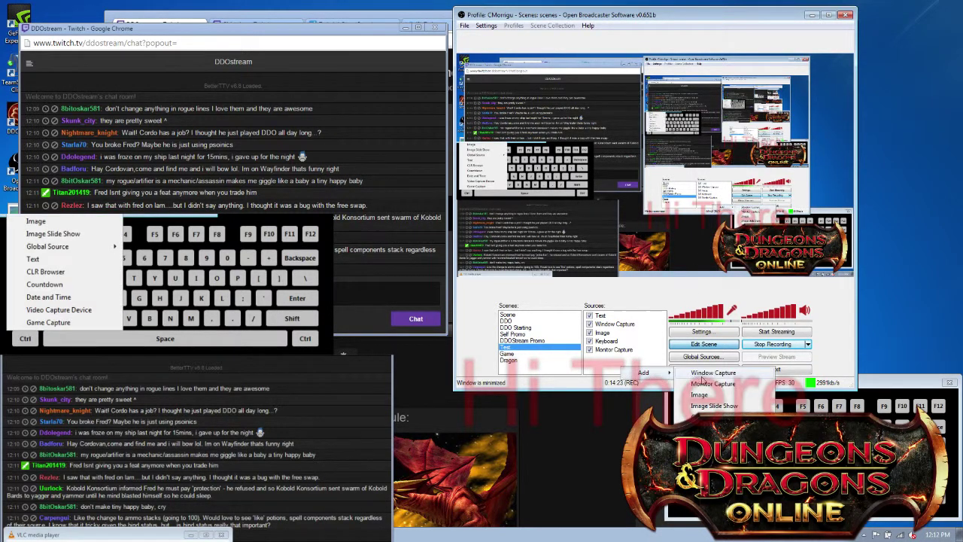
left_click(717, 378)
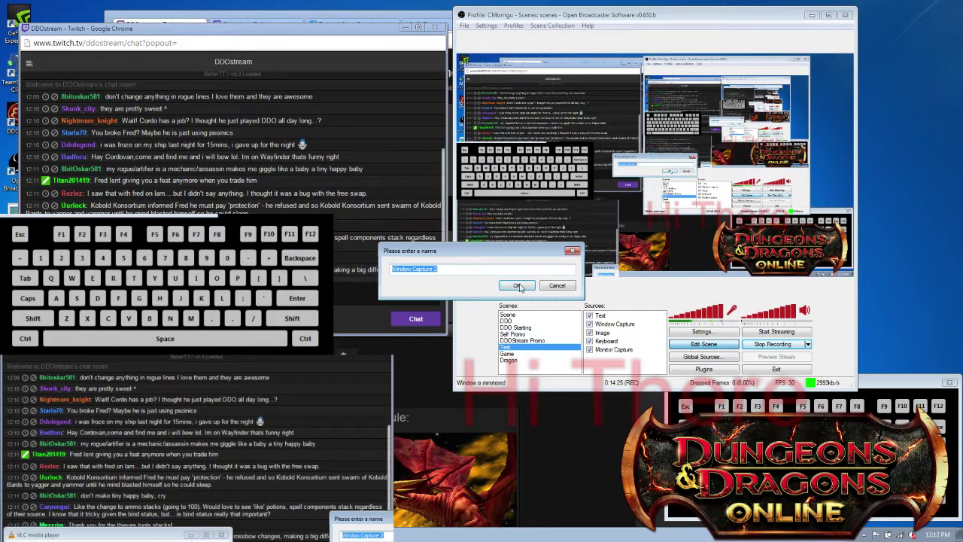
left_click(519, 286)
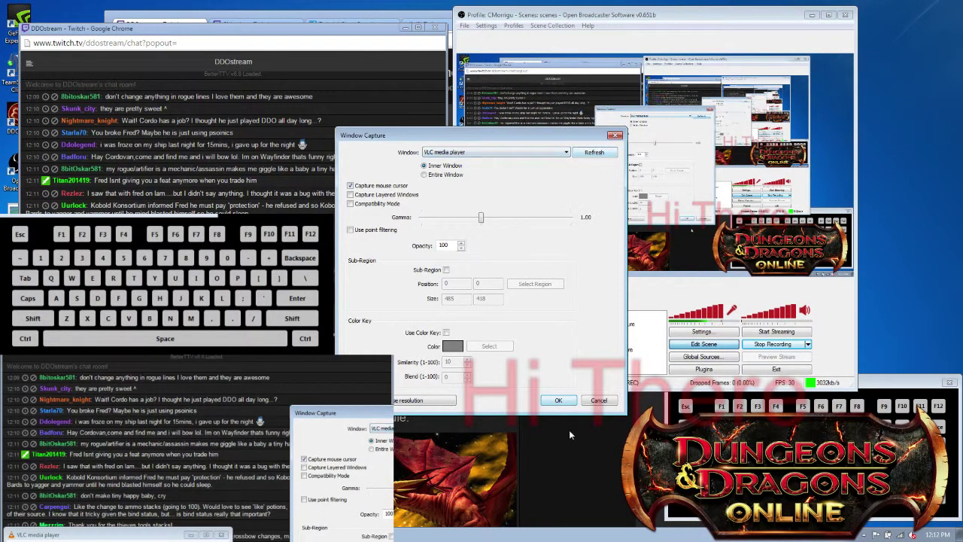
left_click(558, 400)
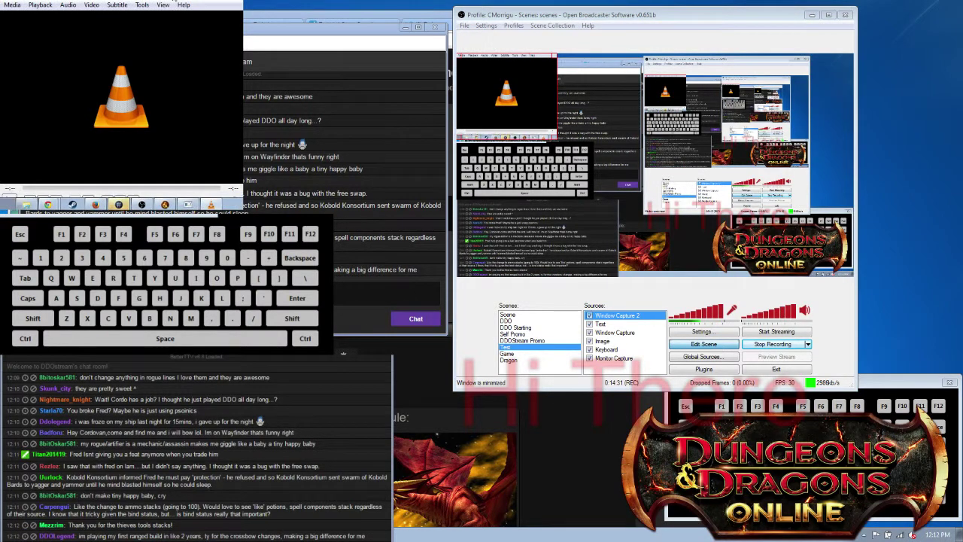
- Move the VLC capture to the top centre of the scene, enlarge it, and open its settings
left_click(526, 77)
left_click_drag(526, 78, 560, 141)
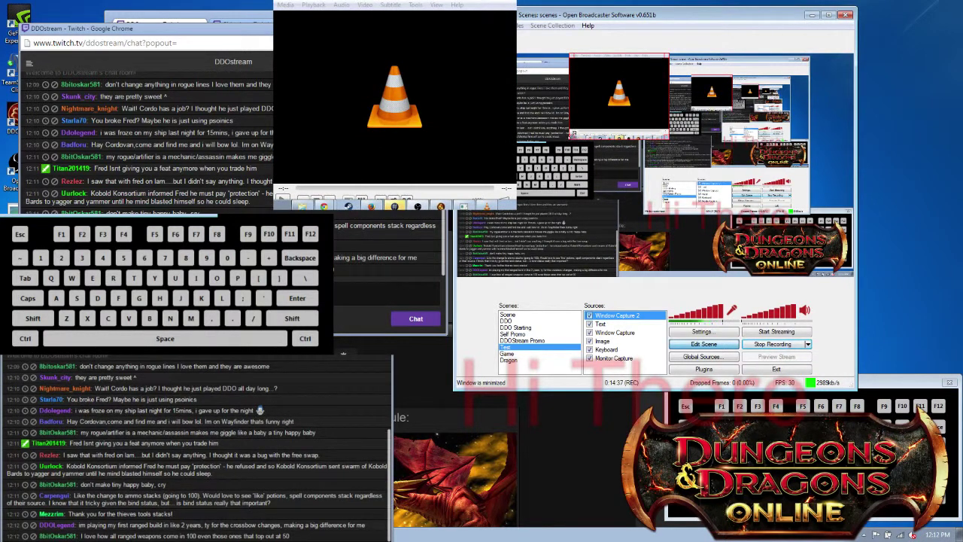
left_click_drag(570, 139, 519, 182)
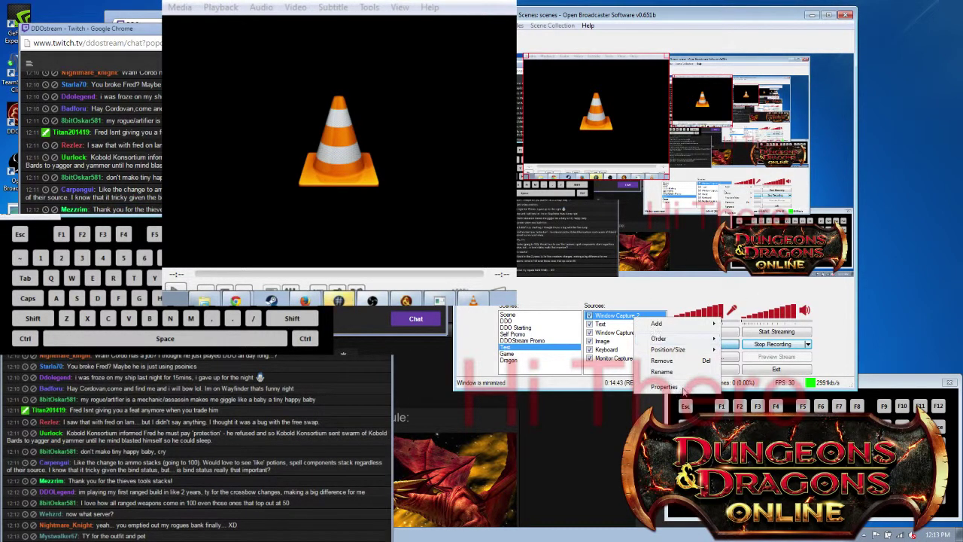
double_click(635, 317)
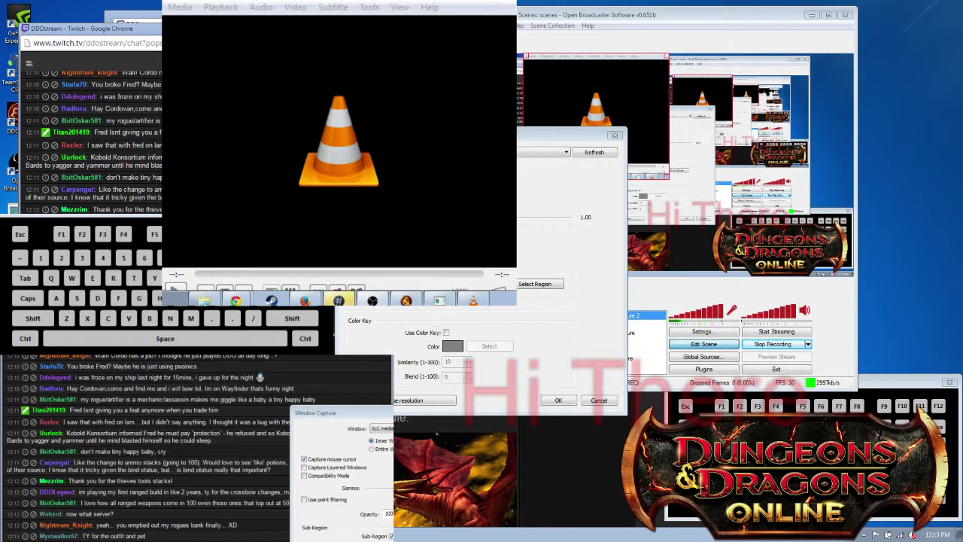
- Apply the VLC capture's updated crop settings
left_click(566, 400)
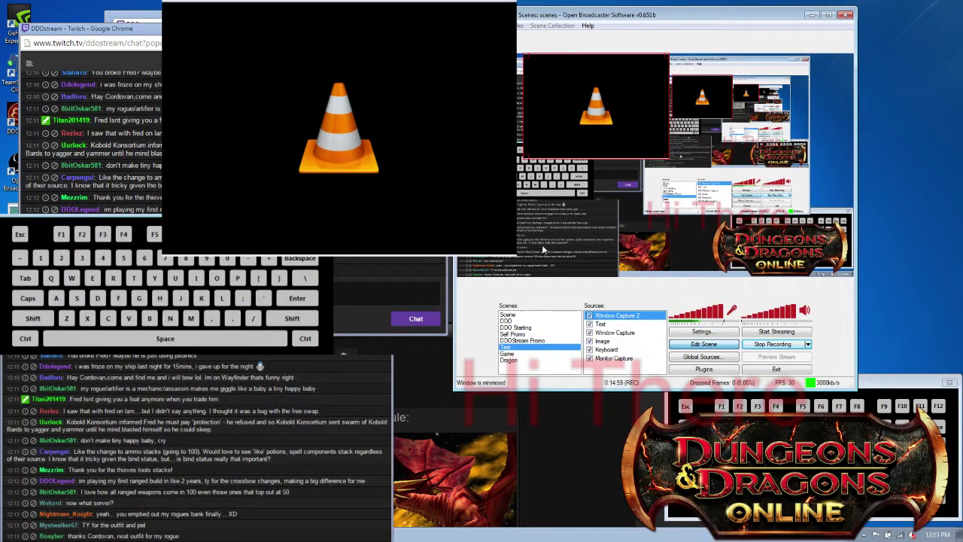